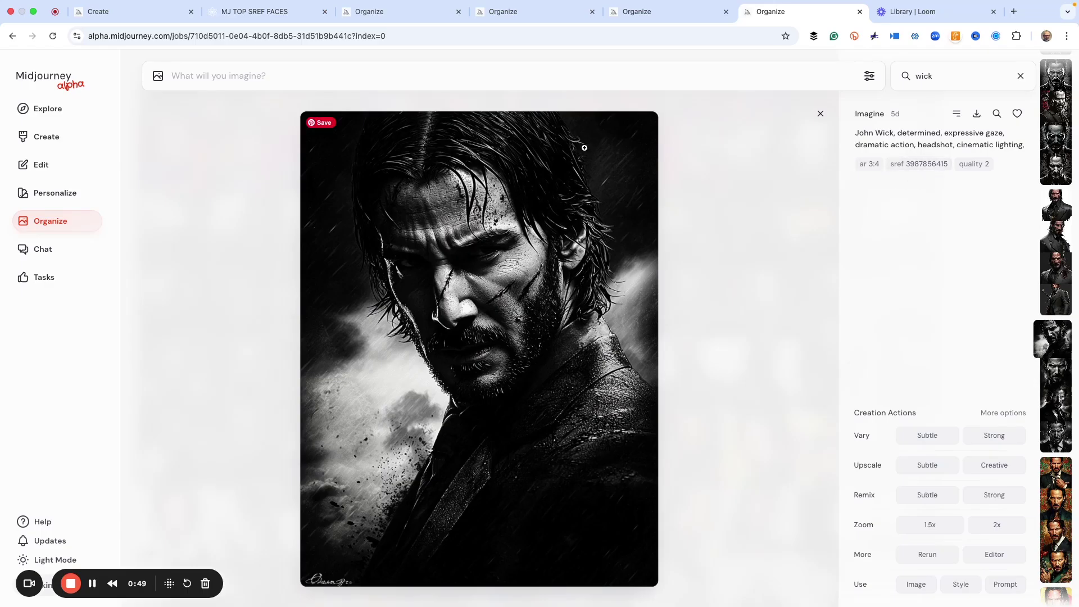
# Show the James Bond portrait job that uses sref 687202134
pyautogui.click(653, 15)
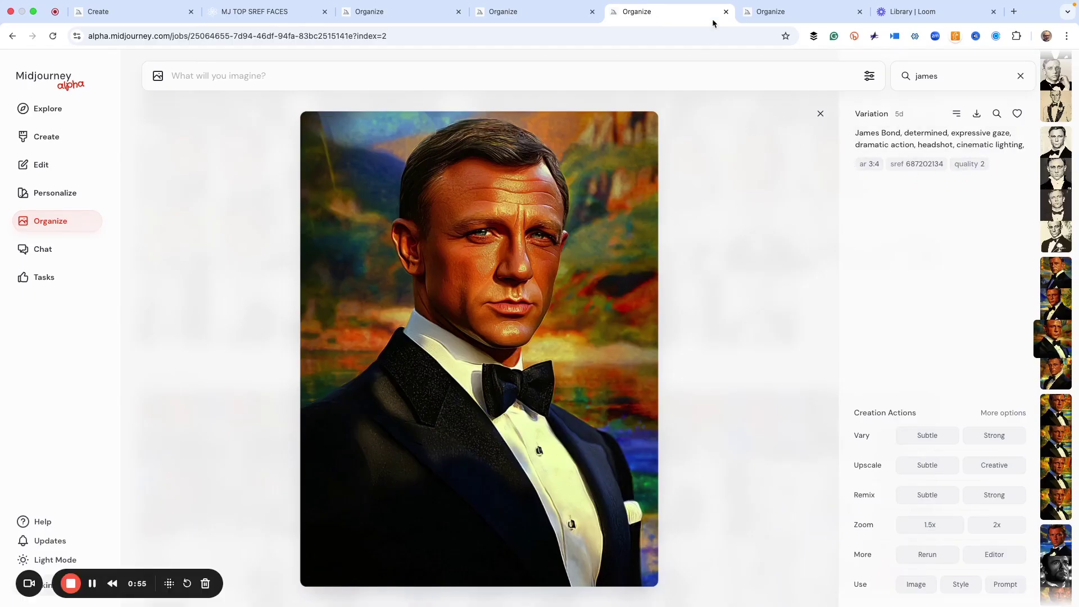
# Revisit the John Wick and James Bond portraits, then view the Wonder Woman job
pyautogui.click(801, 17)
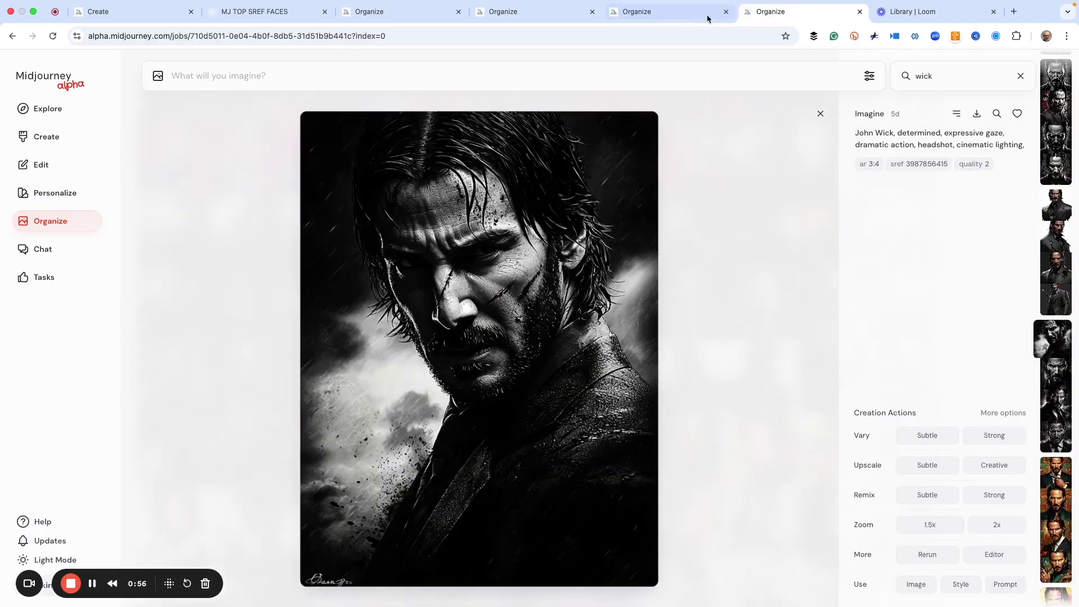
pyautogui.click(653, 17)
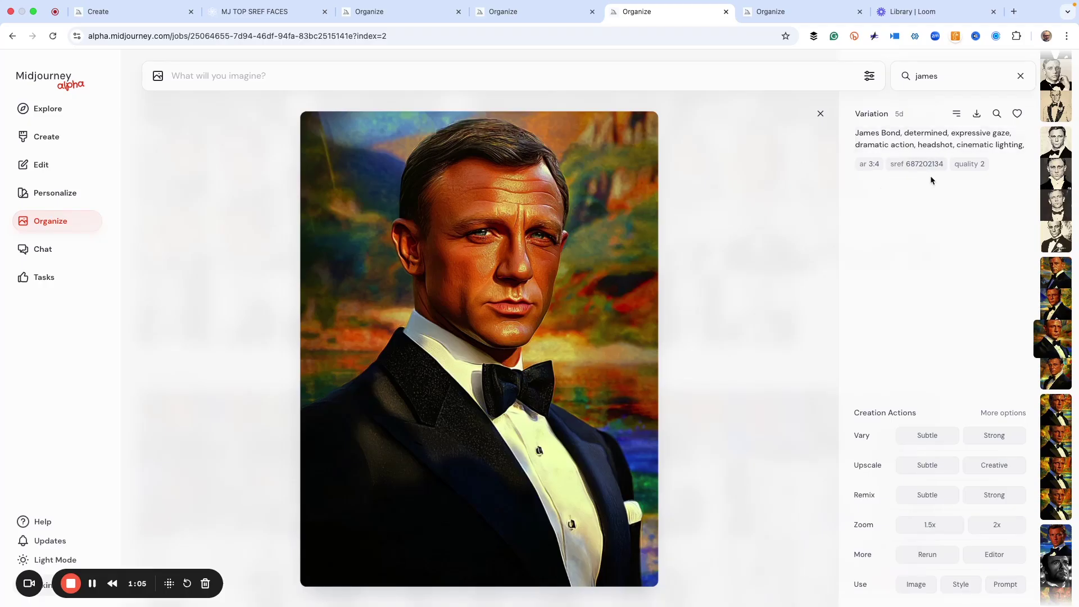
pyautogui.moveTo(443, 280)
pyautogui.click(506, 15)
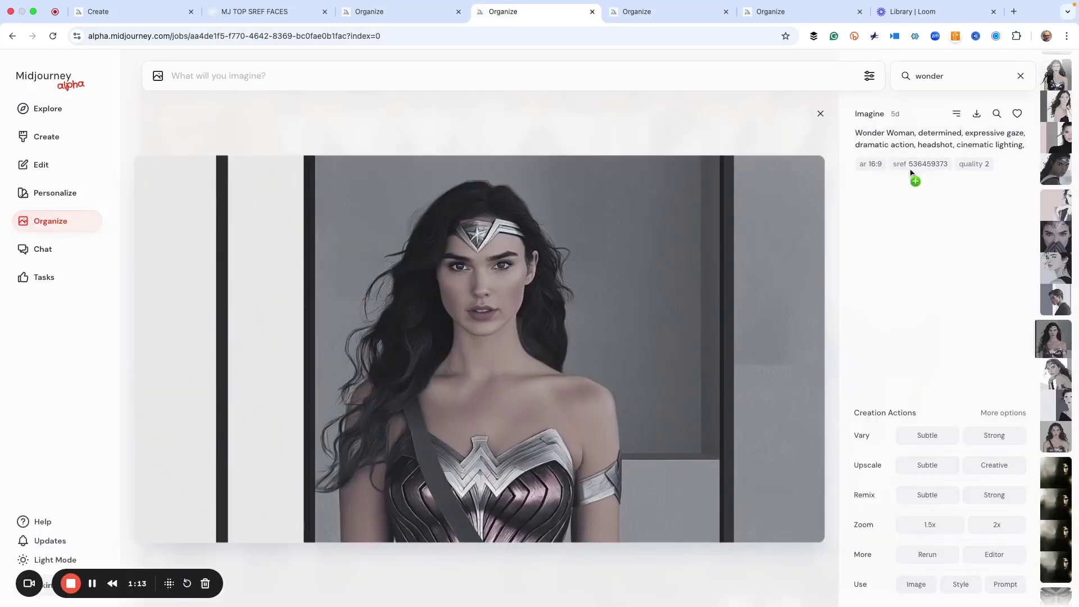
pyautogui.moveTo(506, 395)
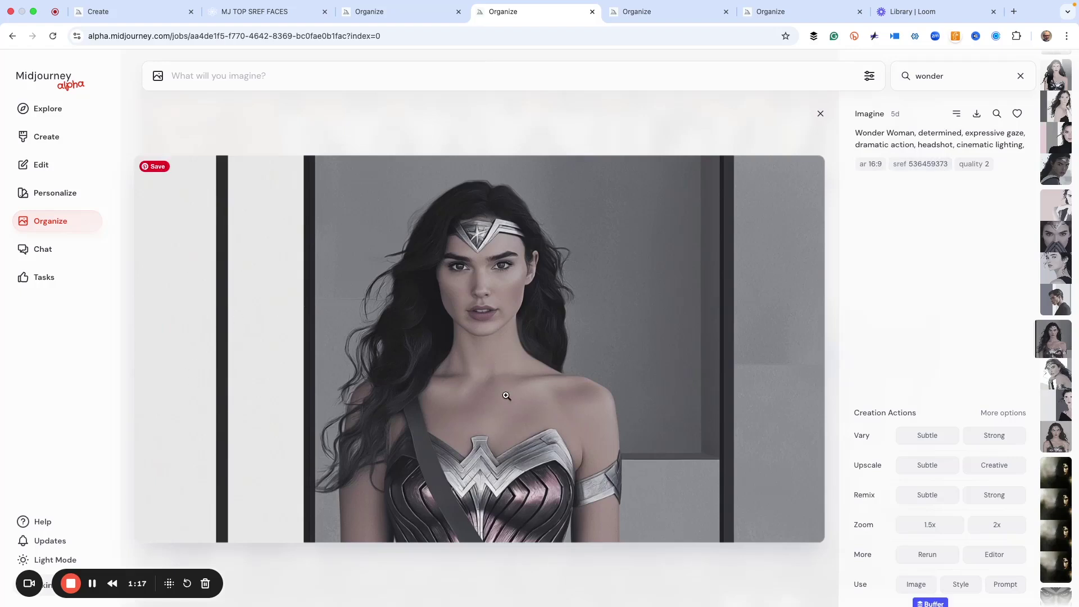
# View the Harley Quinn portrait, drag its sref 94276625 chip, and open the MJ TOP SREF FACES flipbook
pyautogui.click(387, 12)
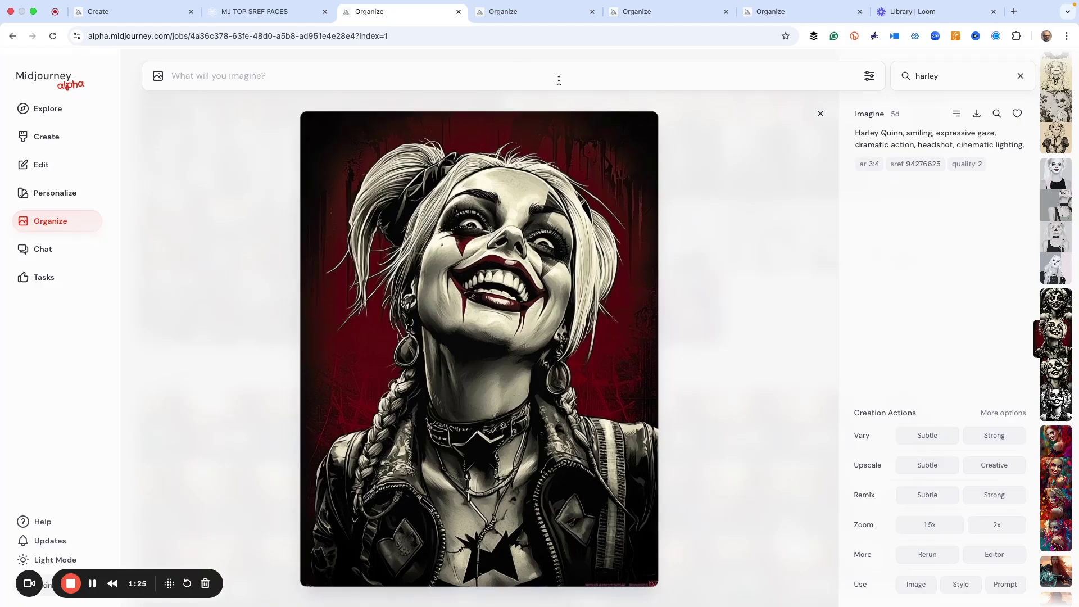
pyautogui.moveTo(915, 164)
pyautogui.mouseDown()
pyautogui.moveTo(927, 173)
pyautogui.moveTo(782, 195)
pyautogui.mouseUp()
pyautogui.click(279, 13)
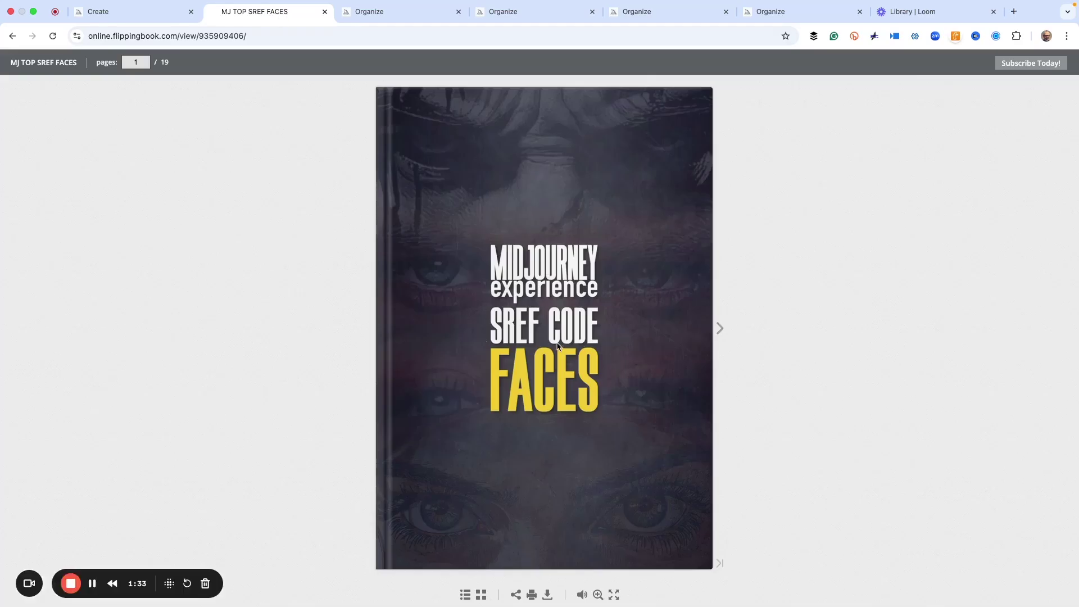
# Page through the sref faces guide to the 687202134 and 591166674 spread, then return to Midjourney Create
pyautogui.click(721, 330)
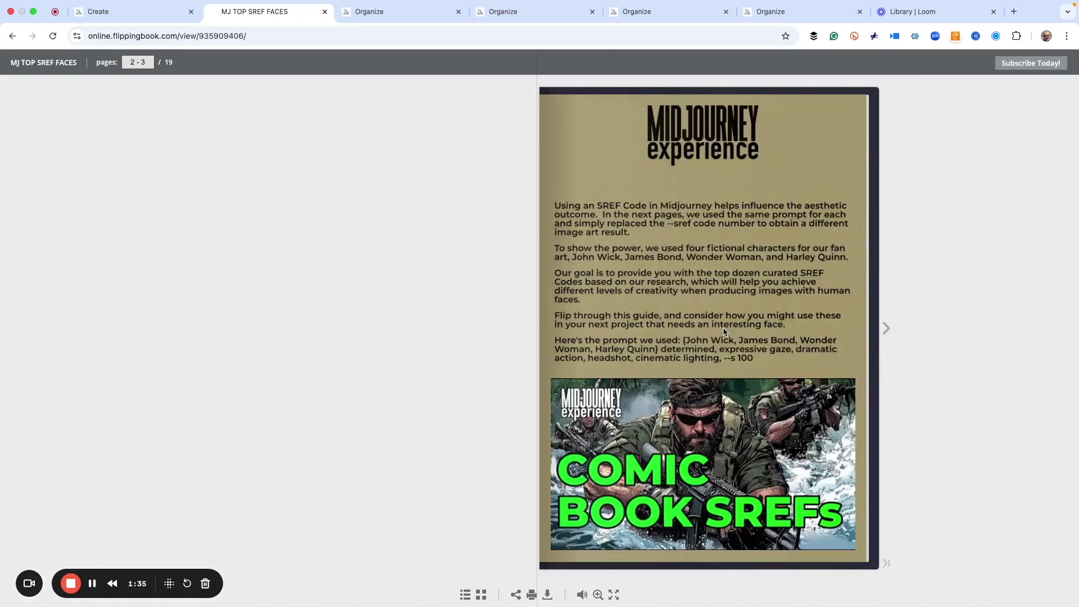
pyautogui.click(889, 328)
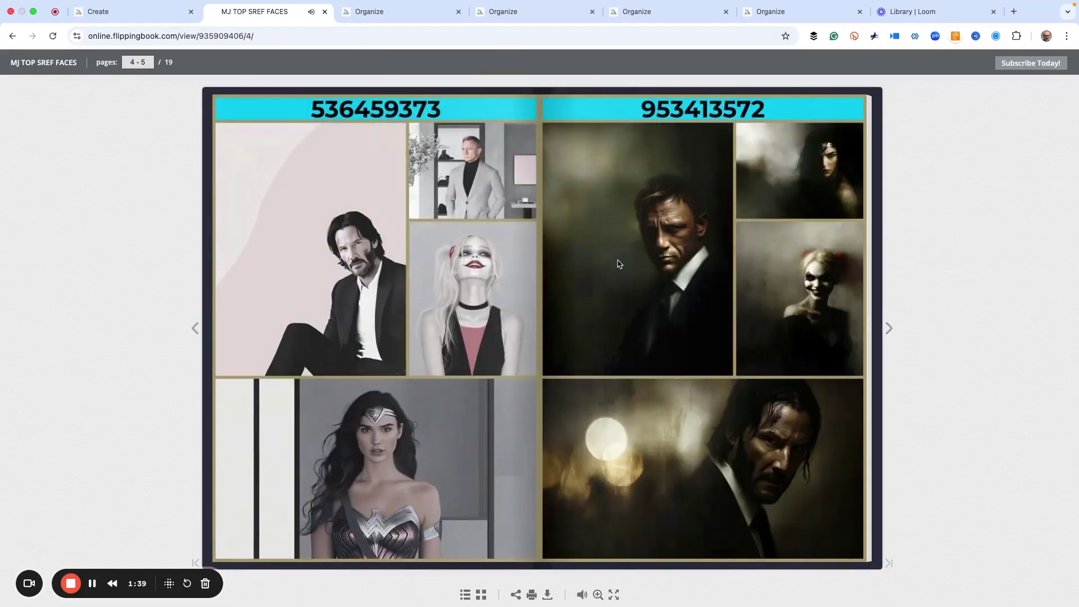
pyautogui.click(891, 329)
pyautogui.click(889, 330)
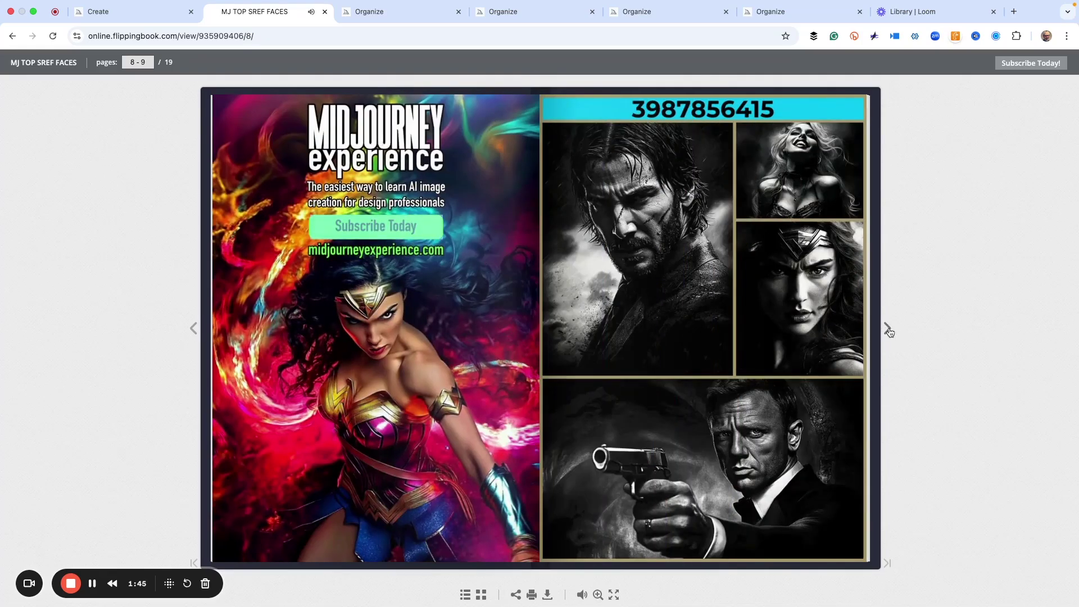
pyautogui.click(887, 330)
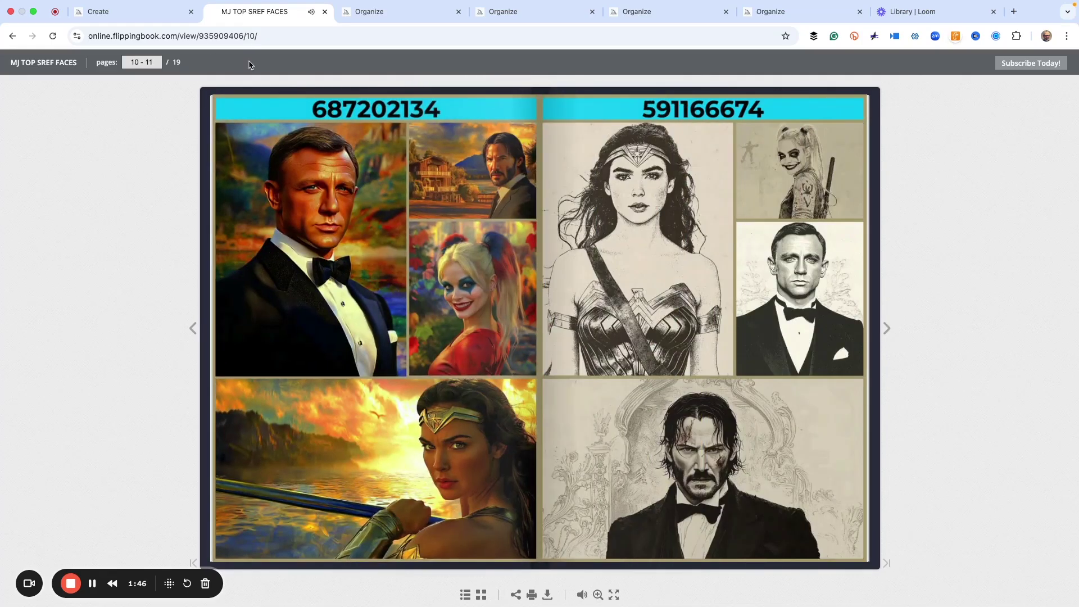
pyautogui.click(126, 27)
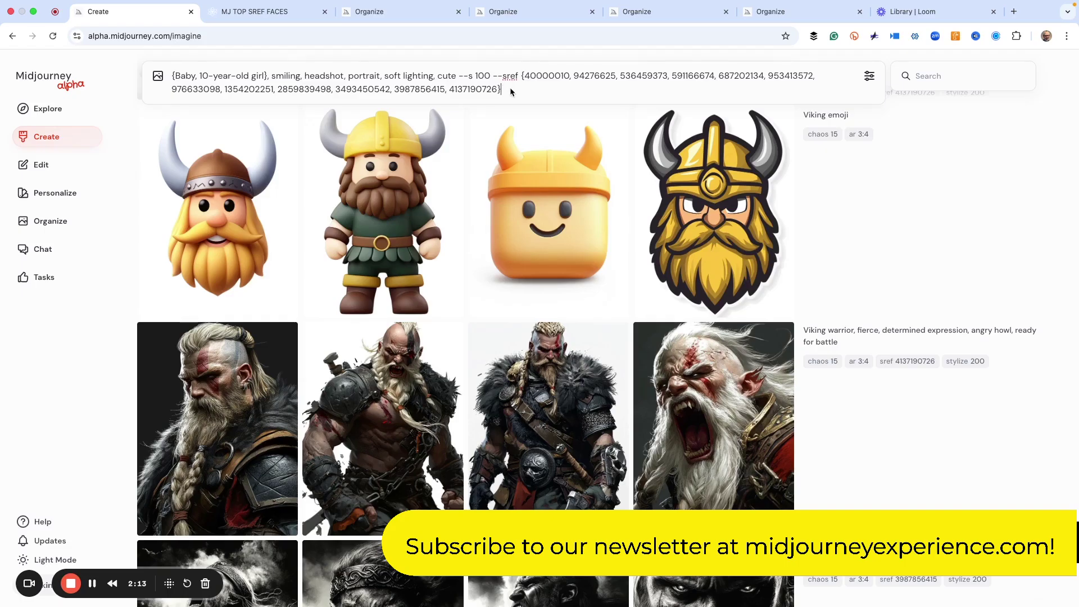
pyautogui.press('Return')
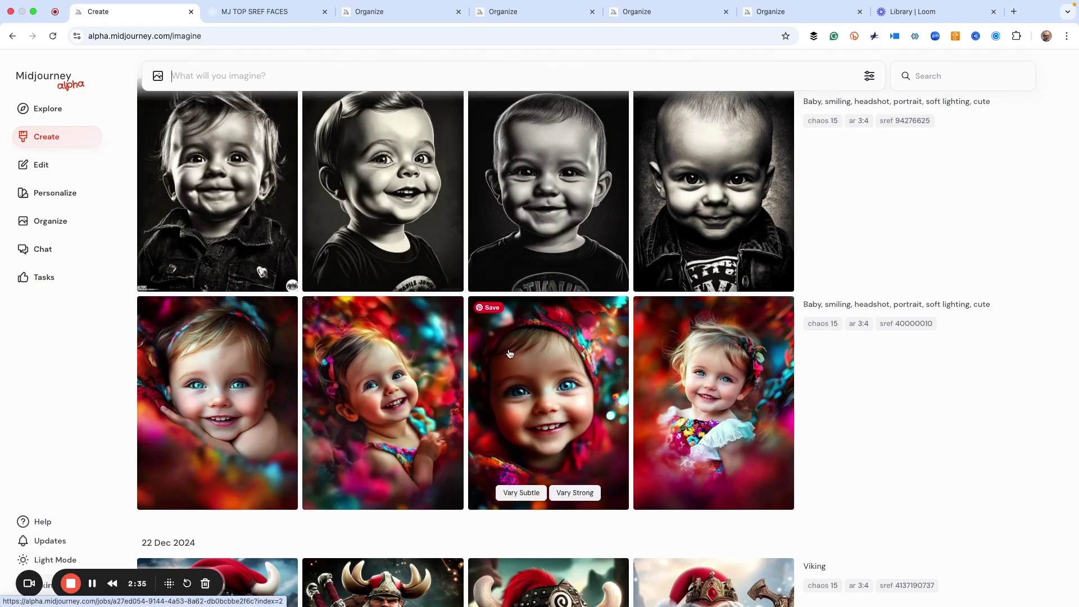
pyautogui.scroll(1, 509, 354)
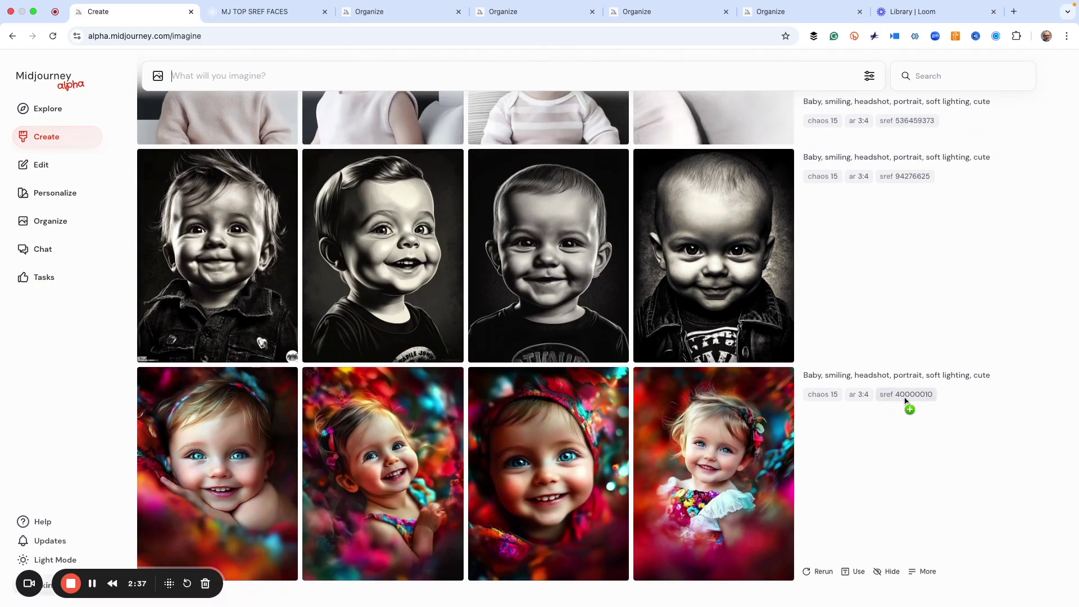
pyautogui.moveTo(714, 403)
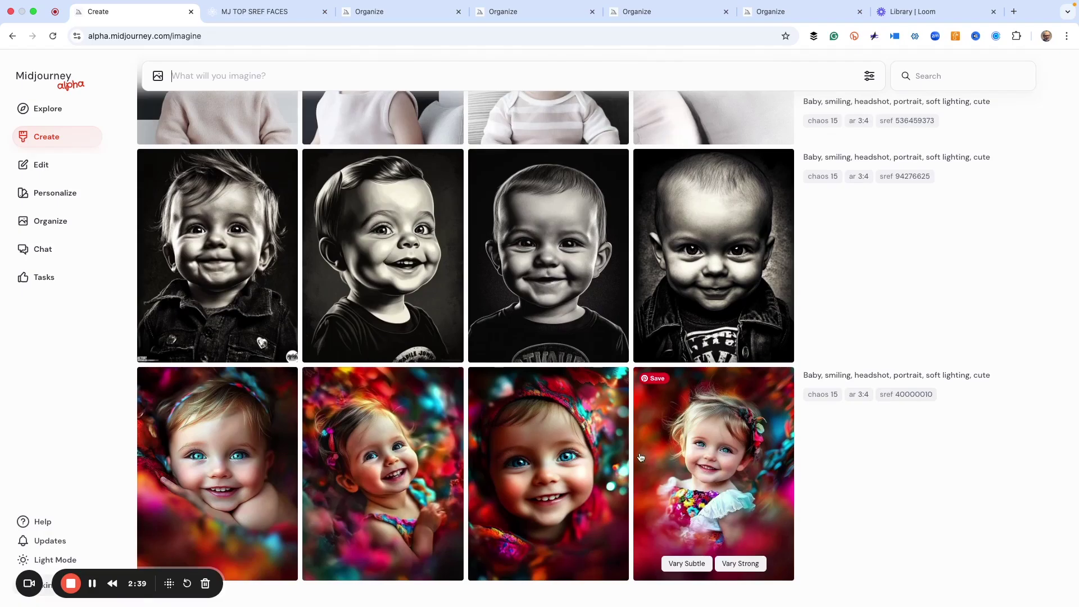
pyautogui.scroll(1, 639, 457)
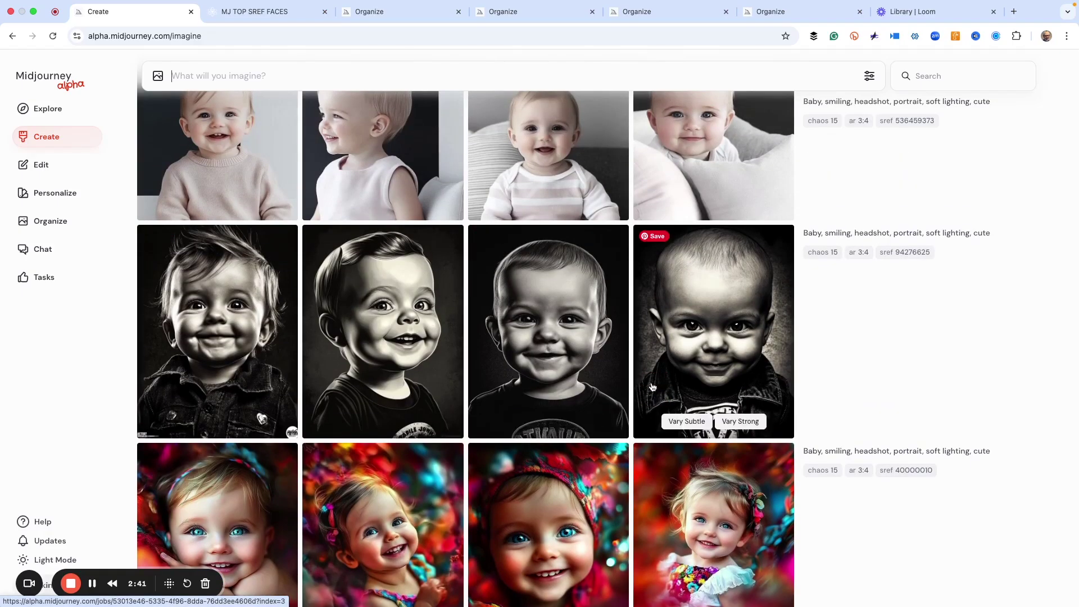
pyautogui.scroll(-1, 652, 387)
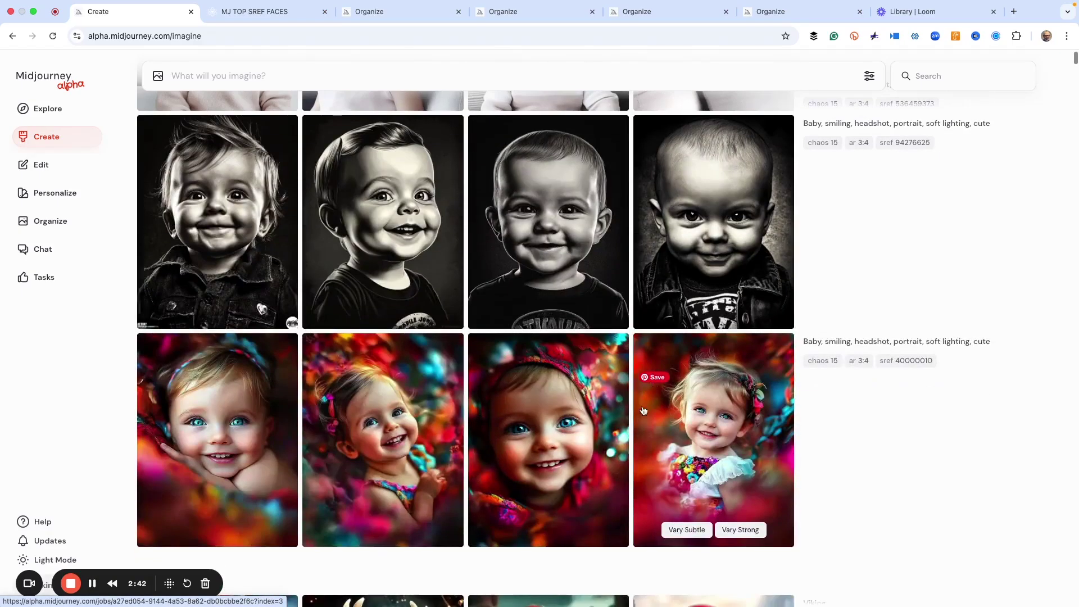
# Open the colourful sref 40000010 smiling baby portrait full-size in the lightbox
pyautogui.click(712, 419)
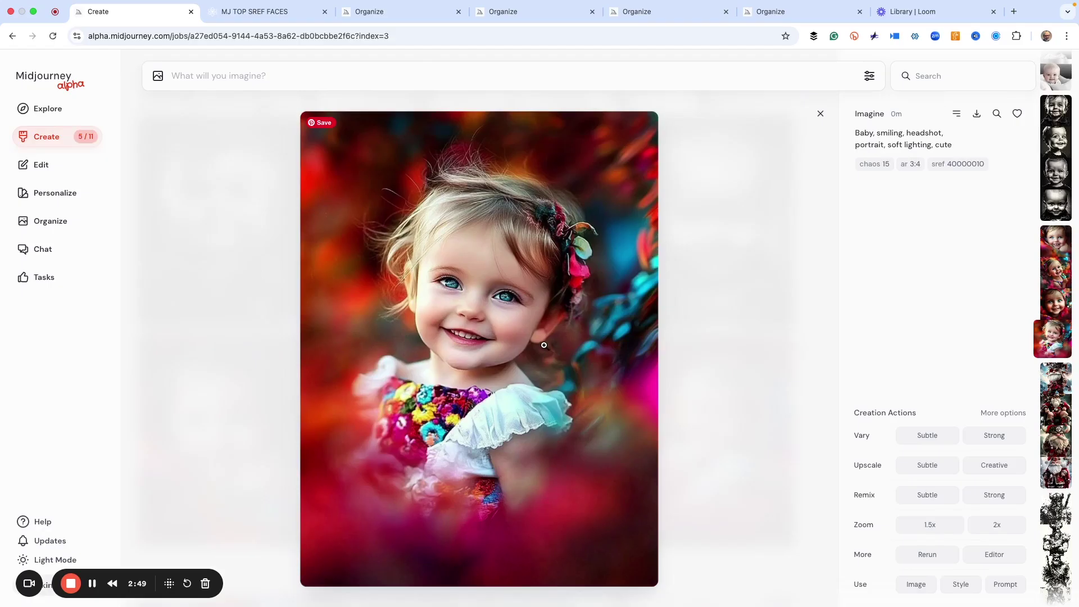
pyautogui.scroll(1, 544, 346)
pyautogui.scroll(1, 544, 346)
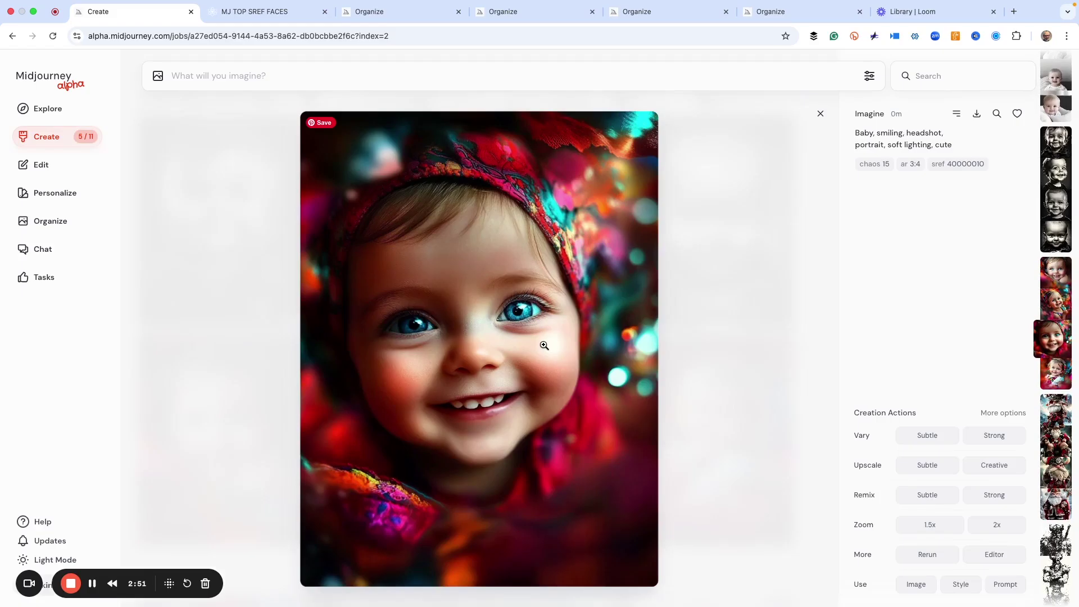
pyautogui.scroll(1, 545, 346)
pyautogui.scroll(1, 543, 345)
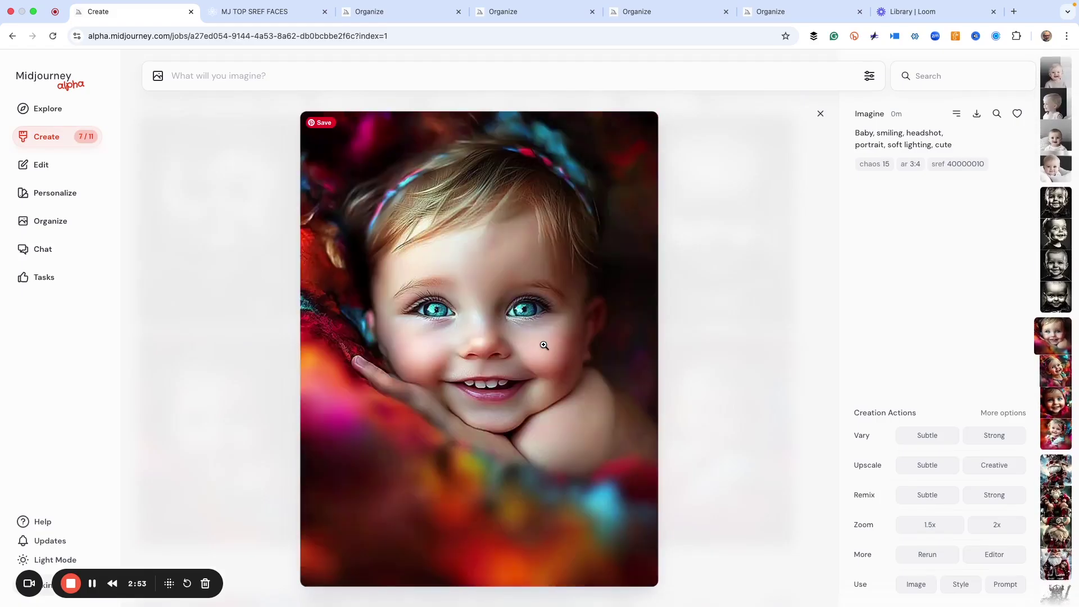
pyautogui.scroll(1, 544, 345)
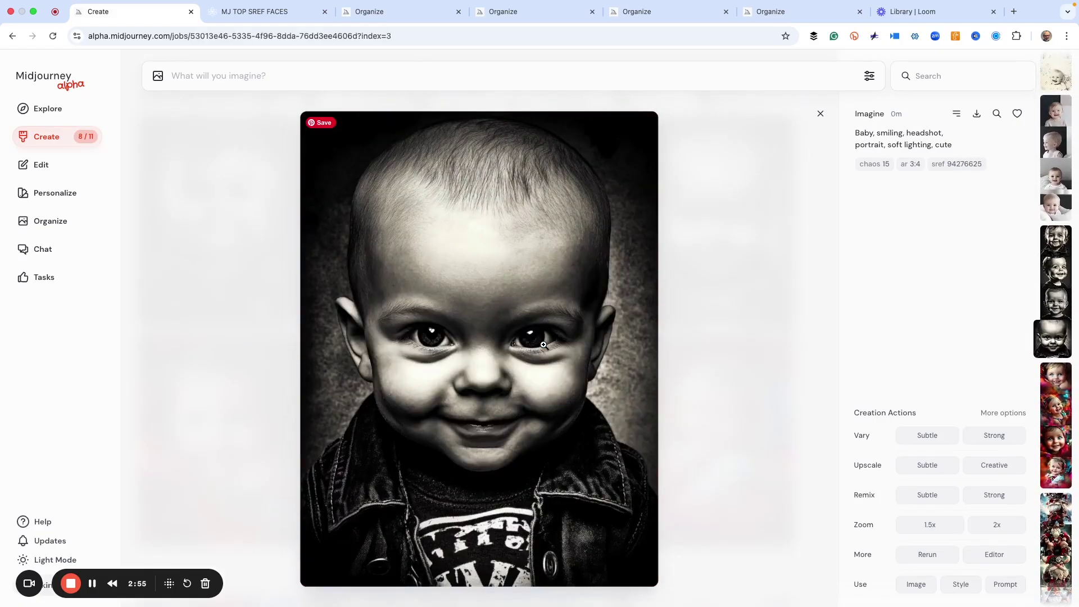
pyautogui.scroll(1, 544, 345)
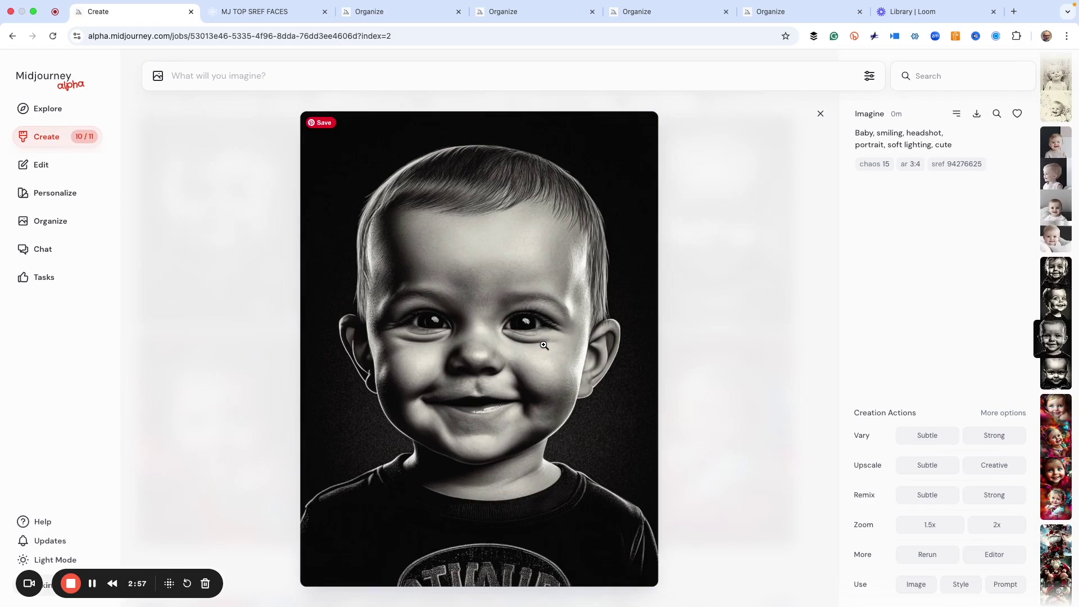
pyautogui.scroll(1, 543, 345)
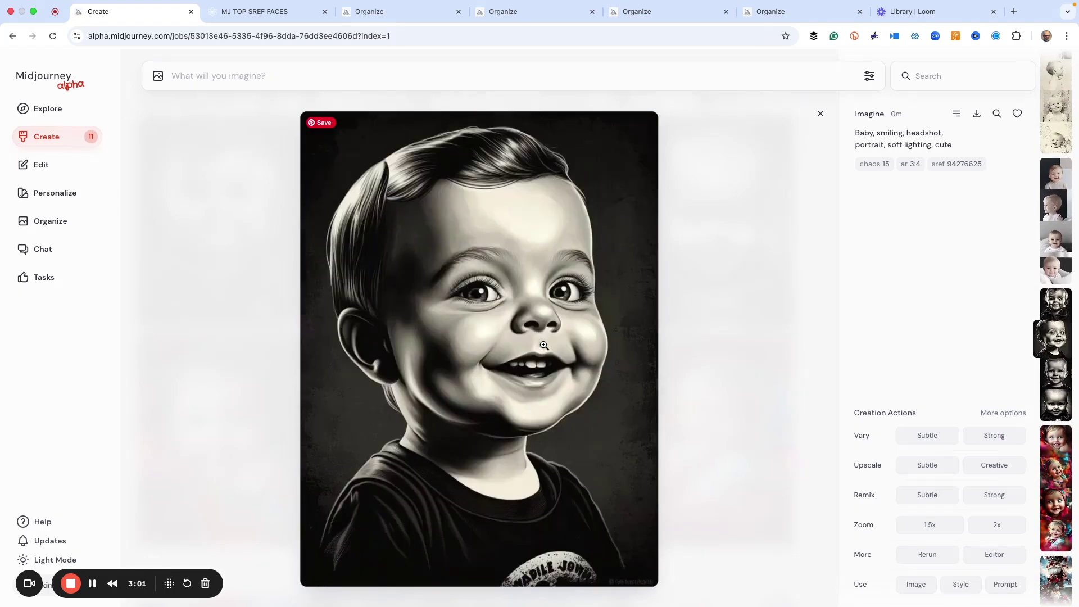
pyautogui.scroll(1, 543, 345)
pyautogui.scroll(1, 543, 344)
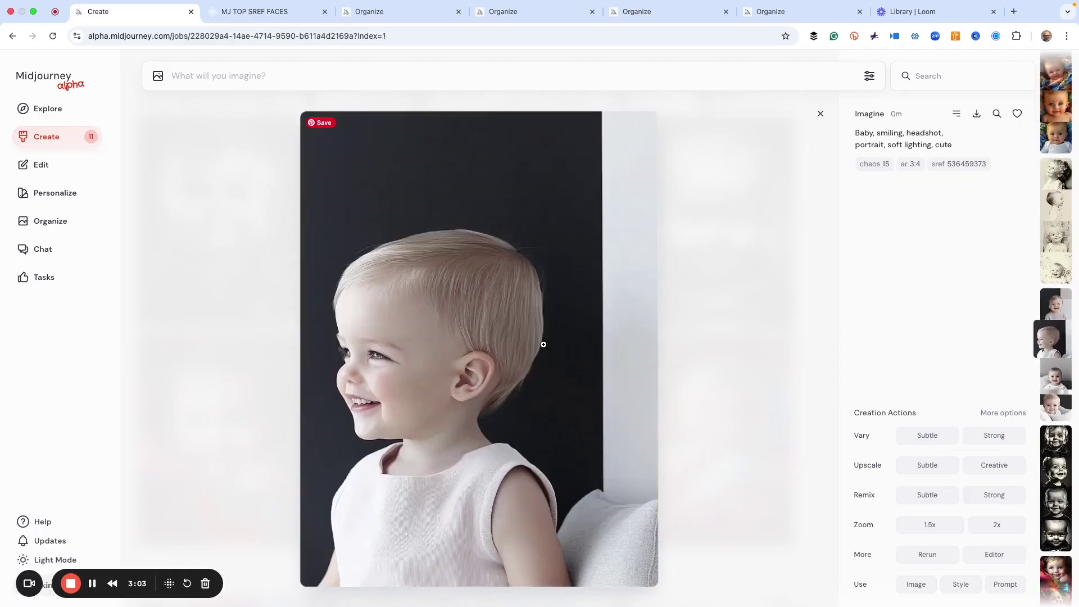
pyautogui.scroll(1, 543, 345)
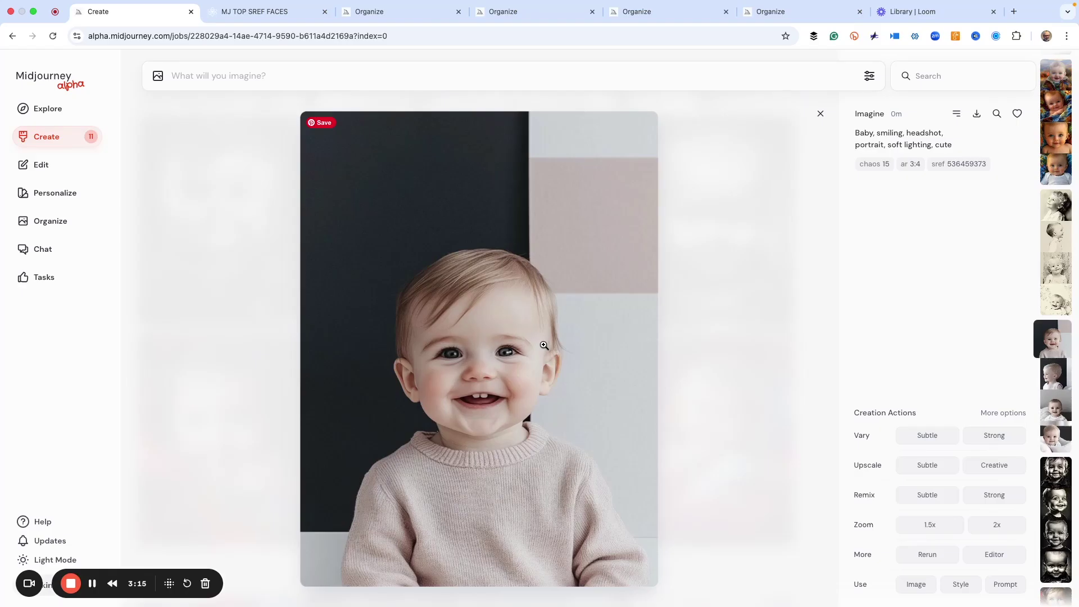
# Cycle through the smiling baby portraits of the first several sref sets in the lightbox
pyautogui.press('Up')
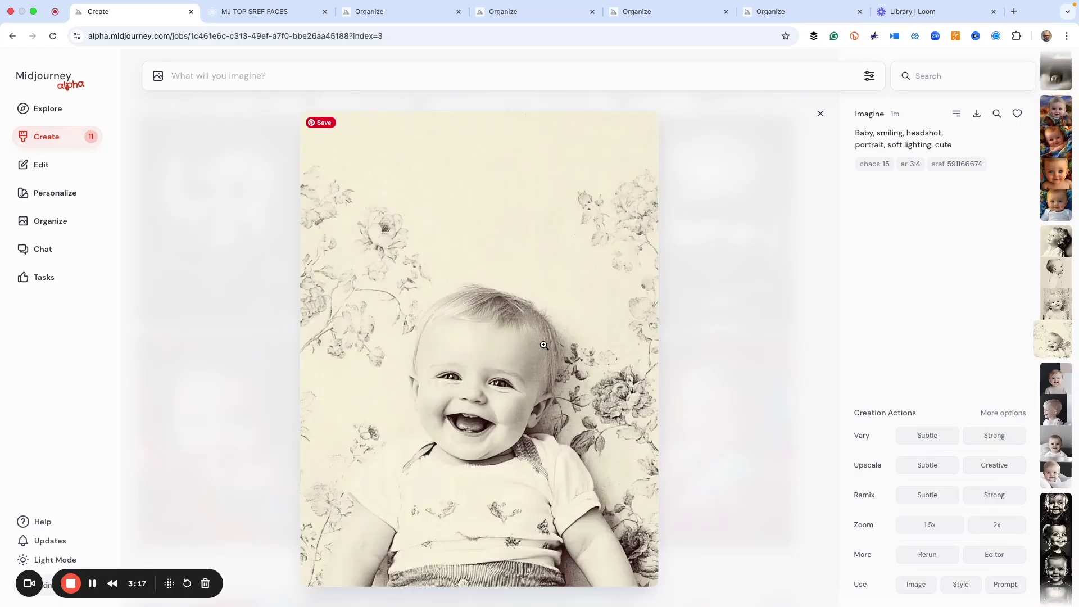
pyautogui.press('Up')
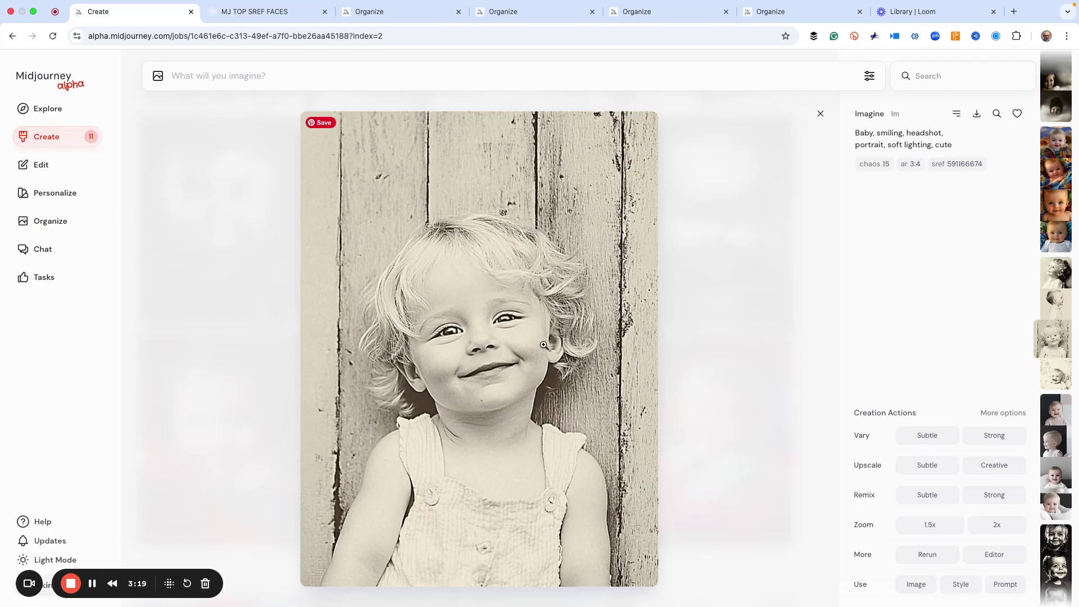
pyautogui.press('Up')
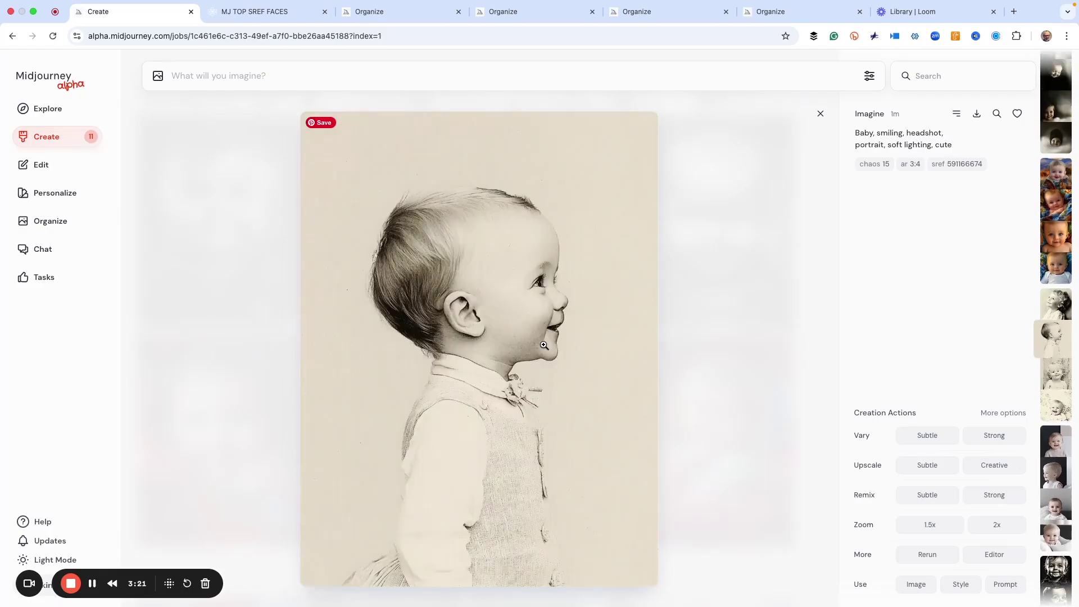
pyautogui.press('Up')
pyautogui.press('Up')
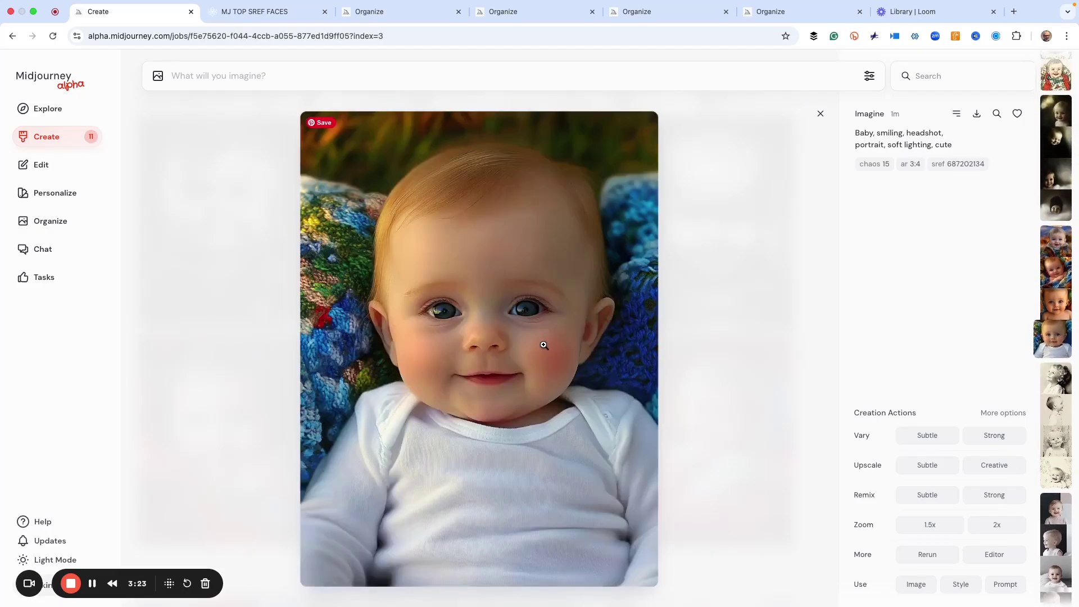
pyautogui.press('Up')
pyautogui.press('Up')
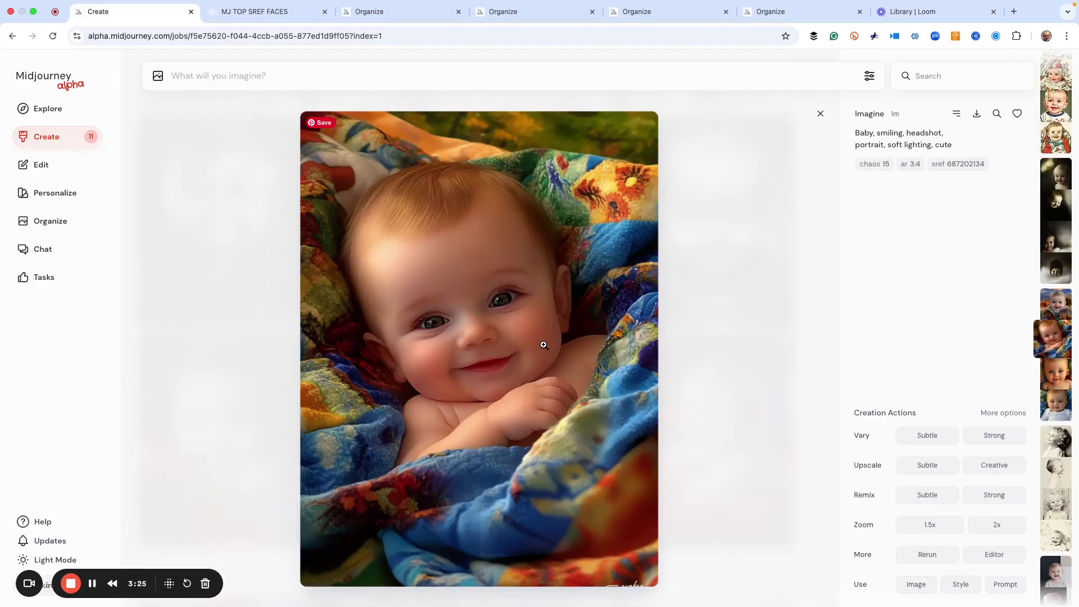
pyautogui.press('Up')
pyautogui.press('Up')
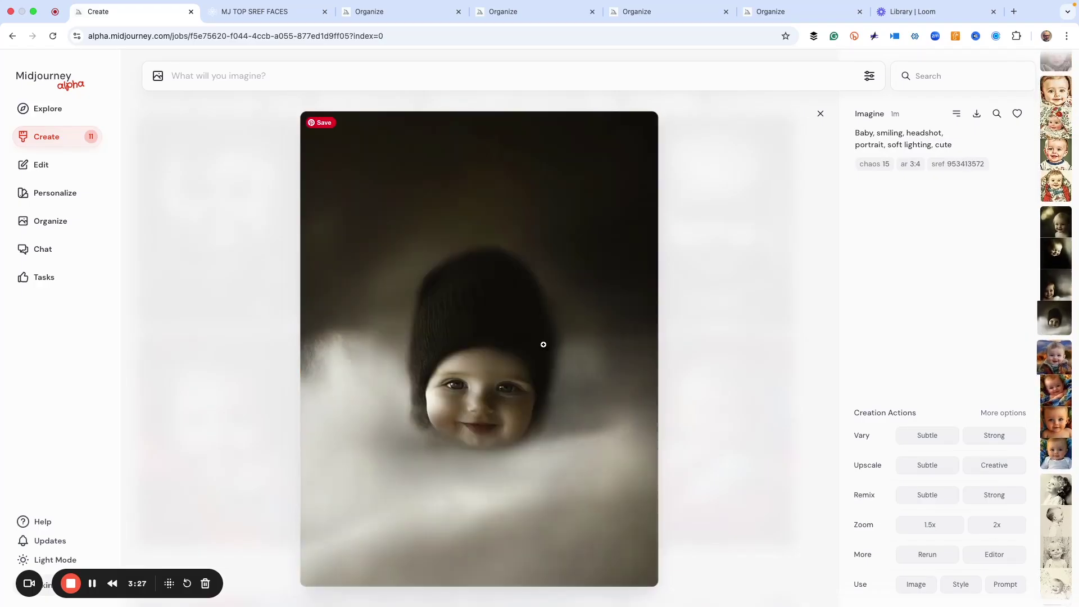
pyautogui.press('Up')
pyautogui.press('Up')
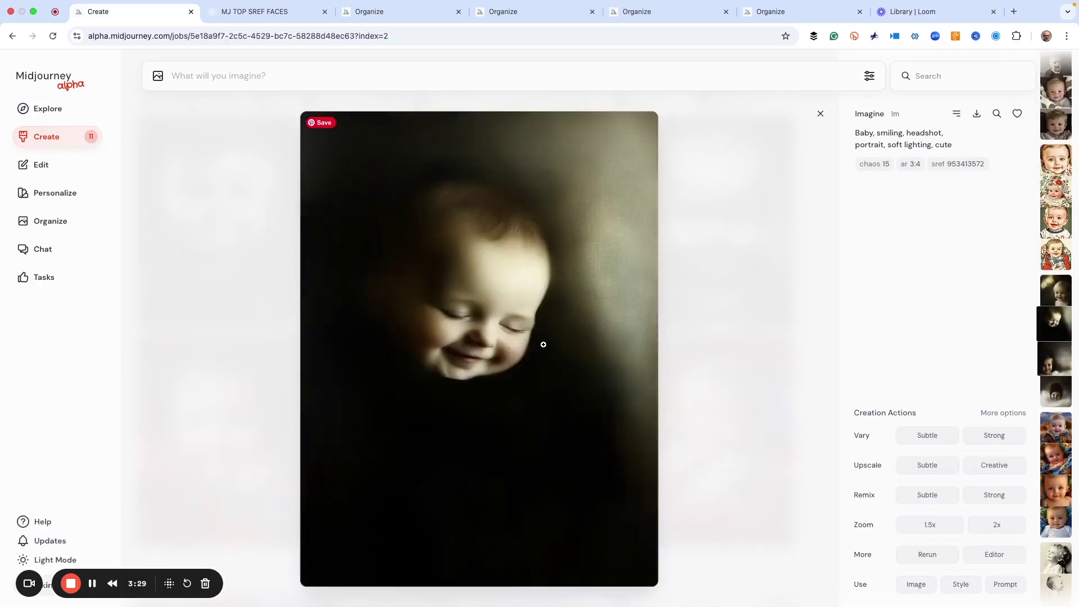
pyautogui.press('Up')
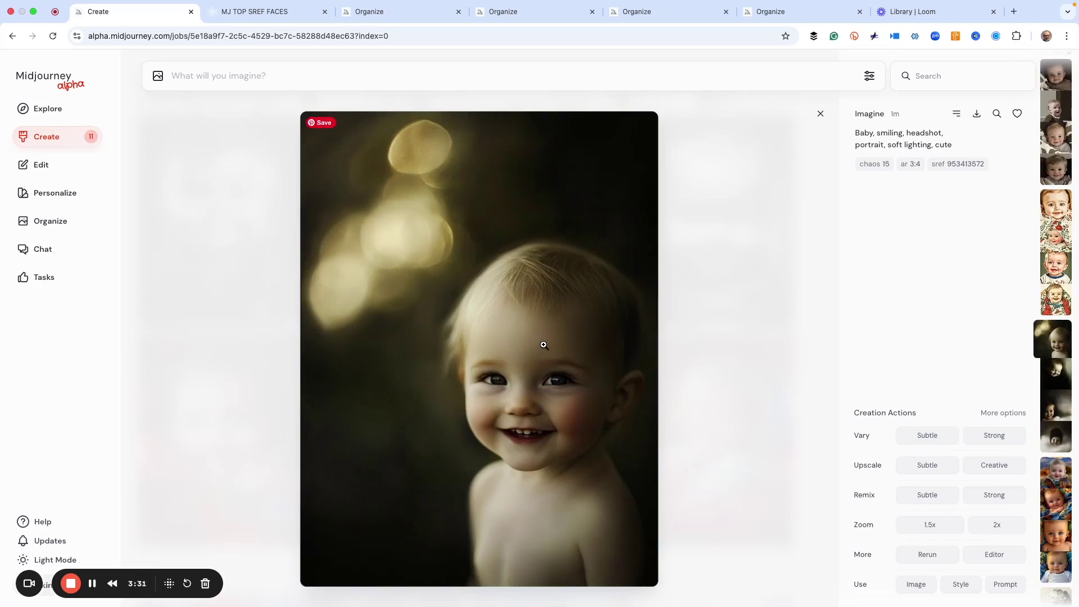
pyautogui.press('Up')
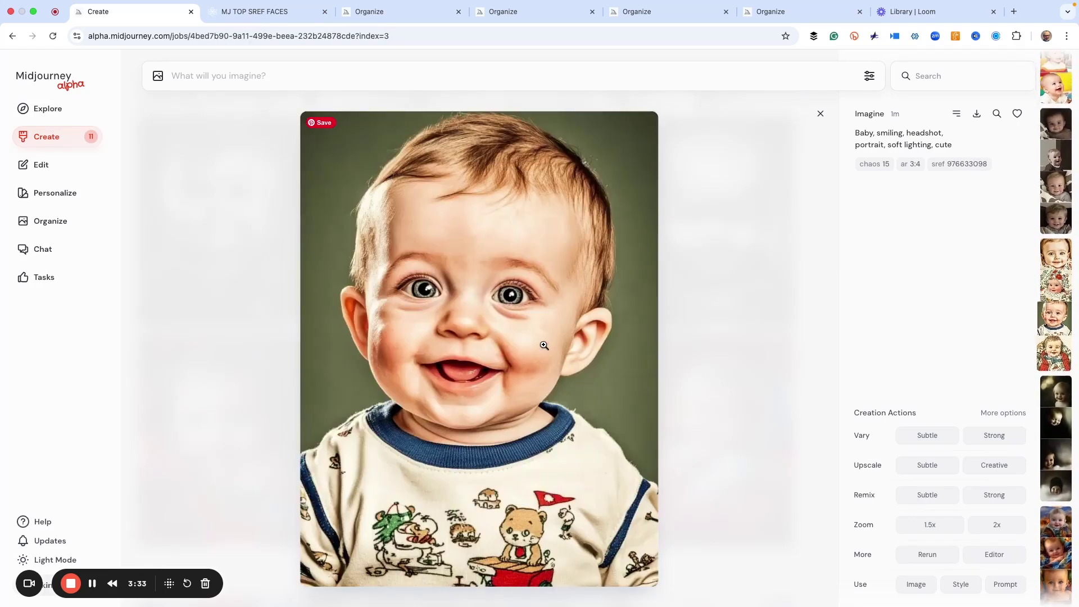
pyautogui.press('Up')
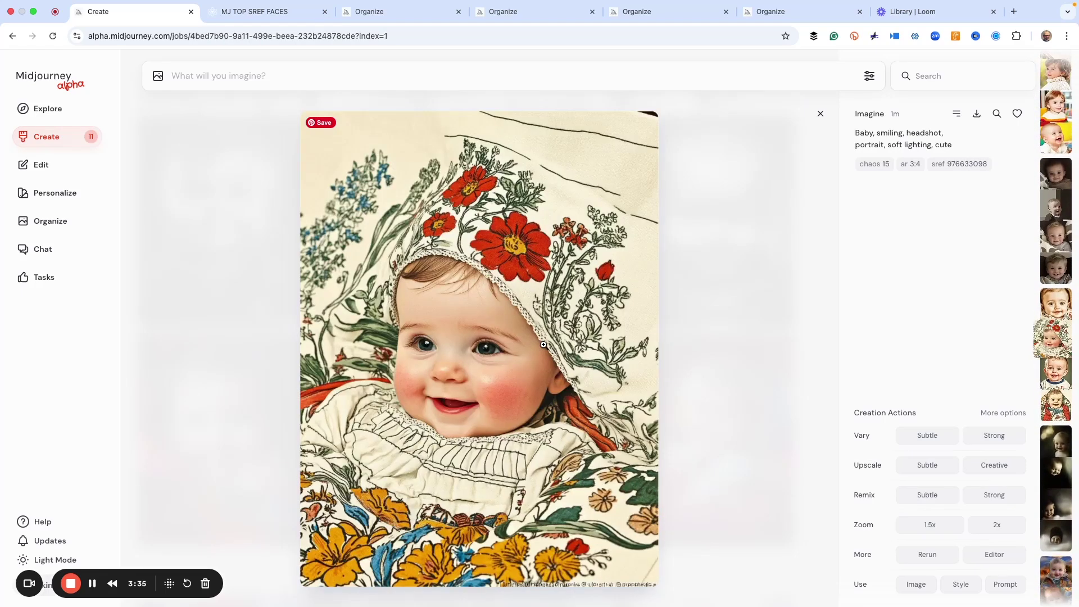
pyautogui.press('Up')
pyautogui.press('Up')
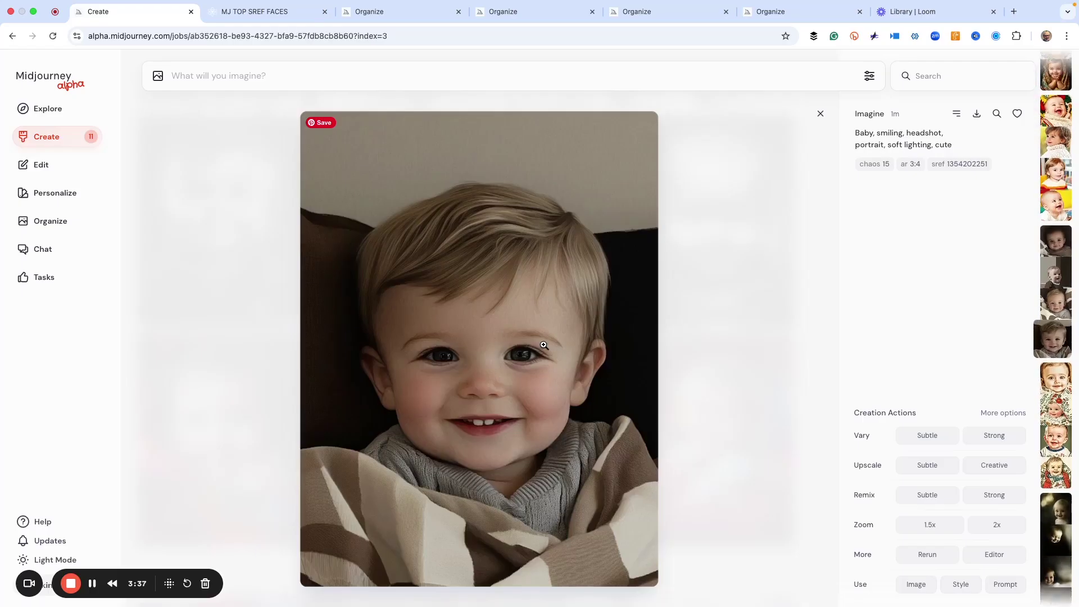
pyautogui.press('Up')
pyautogui.press('Up')
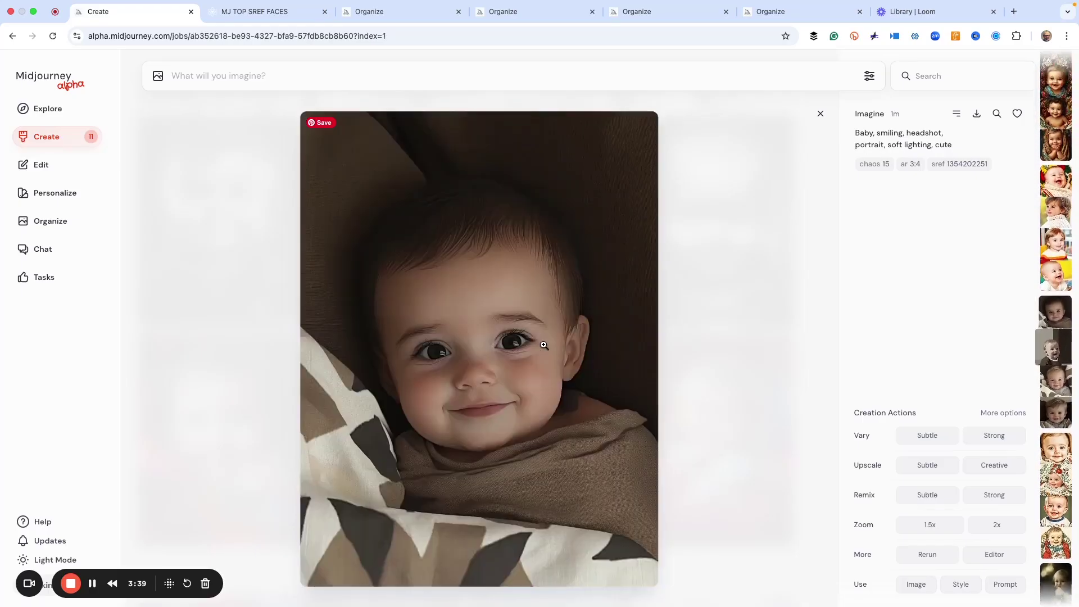
# Continue through the laughing, curly-haired and black-and-white baby sets to the last baby portraits
pyautogui.press('Up')
pyautogui.press('Up')
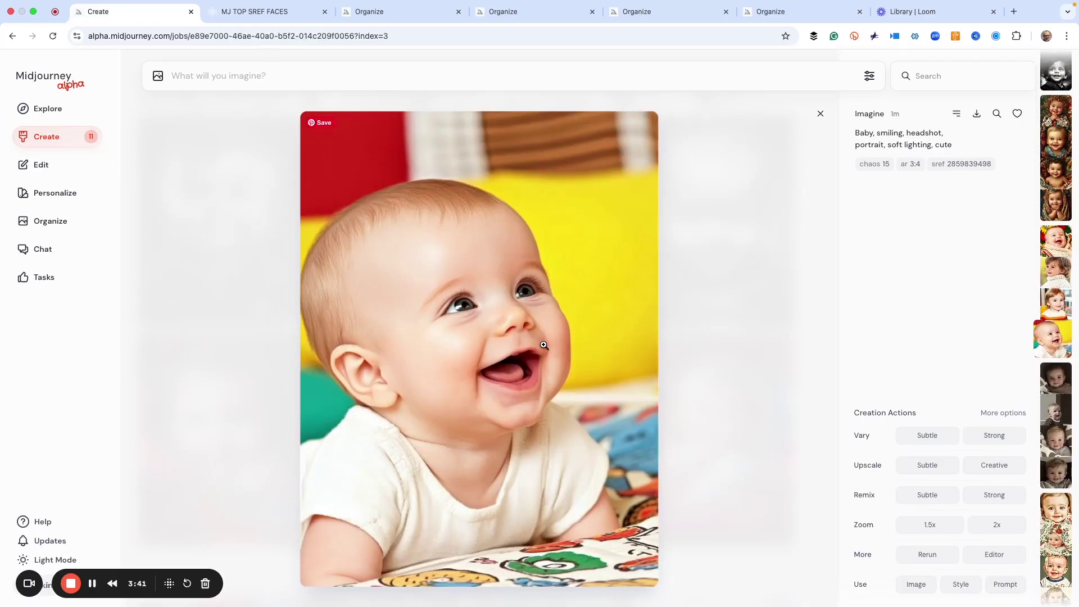
pyautogui.press('Up')
pyautogui.press('Up')
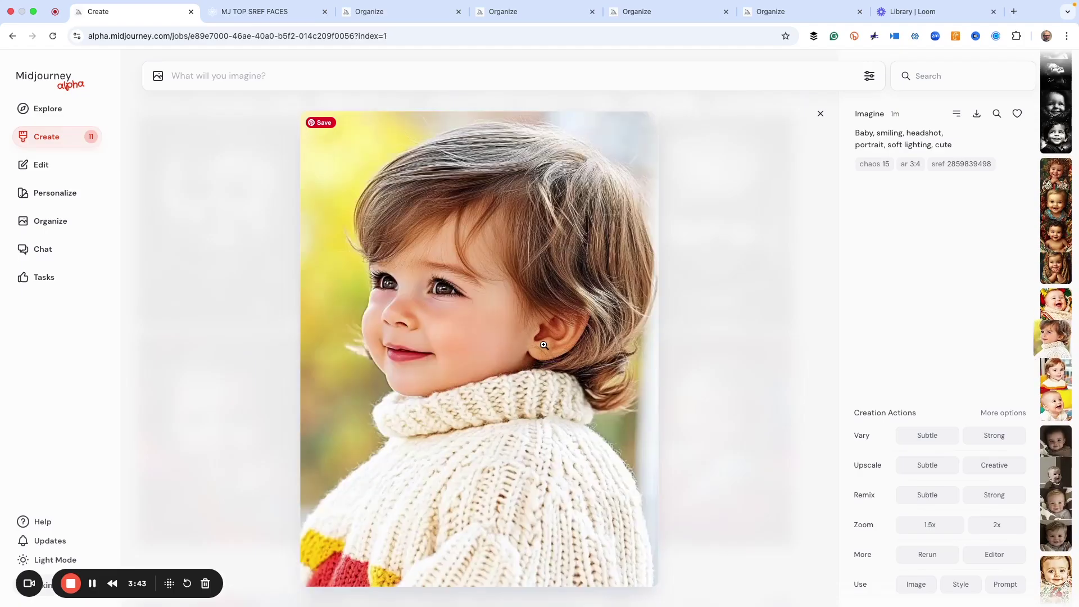
pyautogui.press('Up')
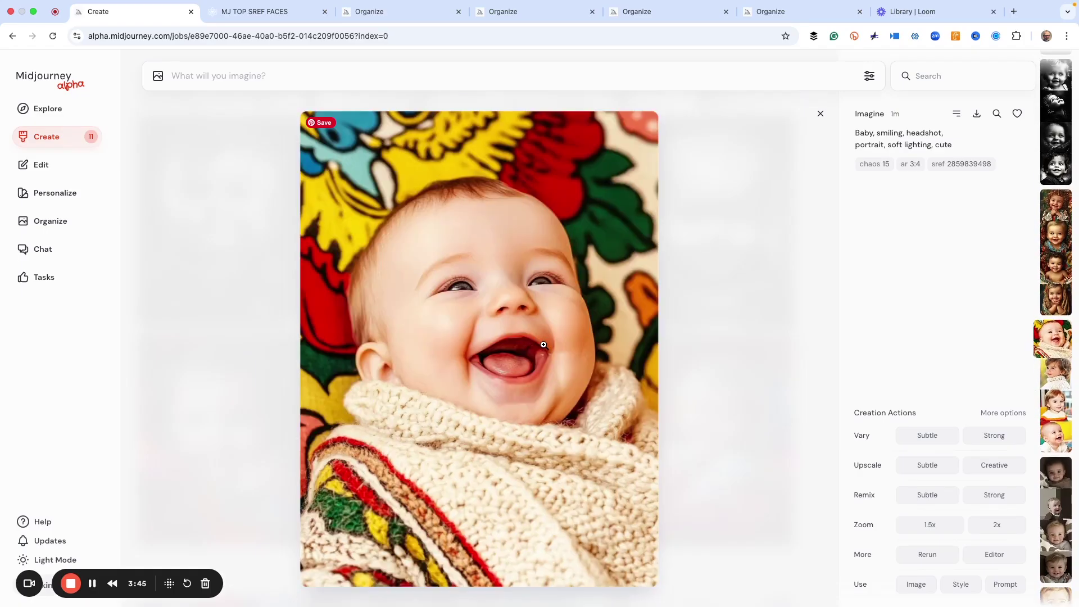
pyautogui.press('Up')
pyautogui.press('Up')
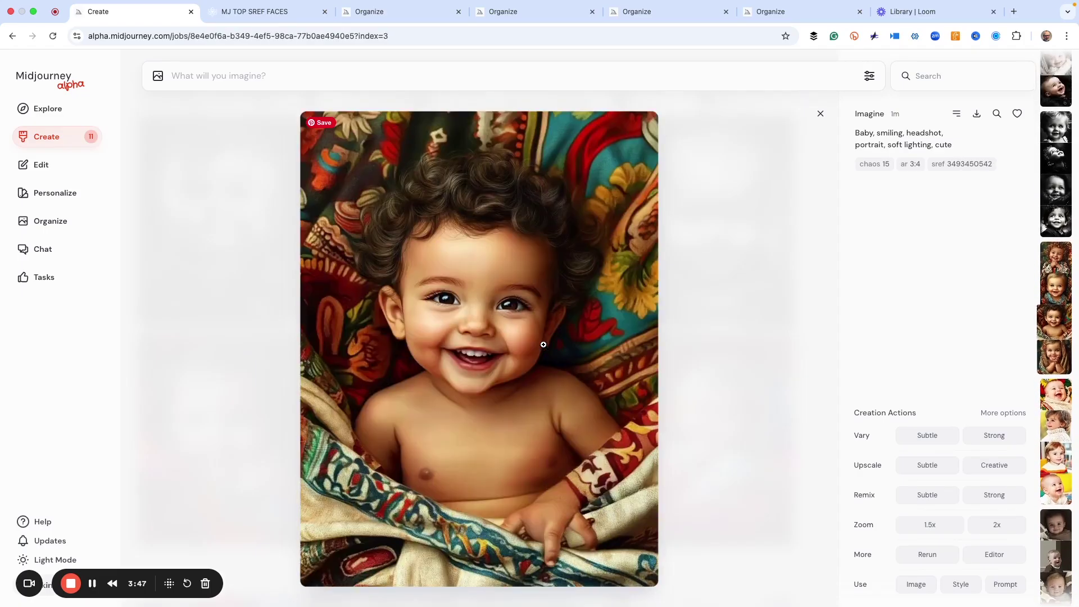
pyautogui.press('Up')
pyautogui.press('Up')
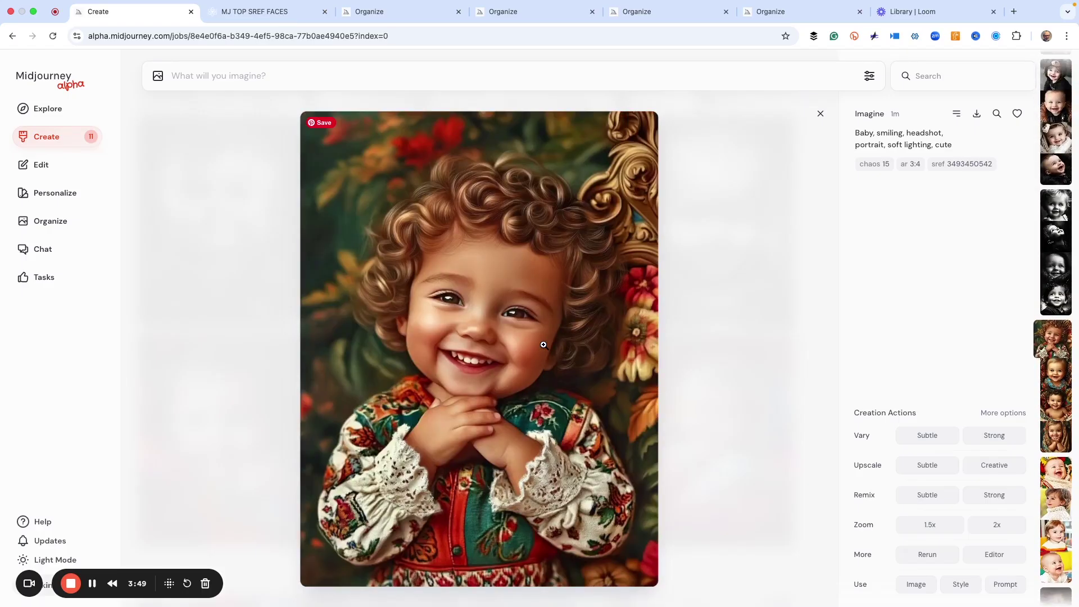
pyautogui.press('Up')
pyautogui.press('Up')
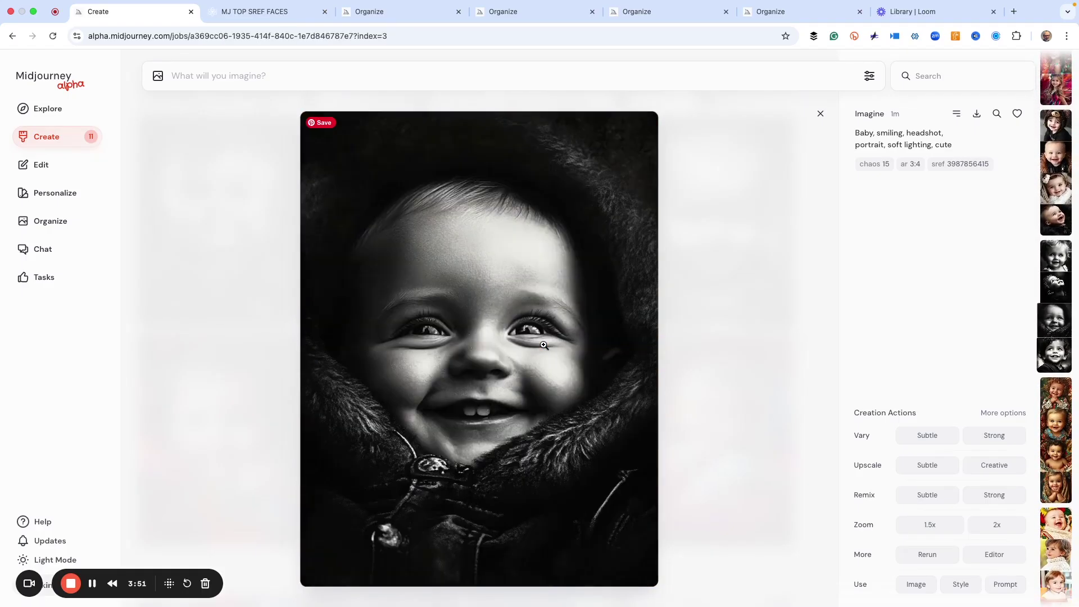
pyautogui.press('Up')
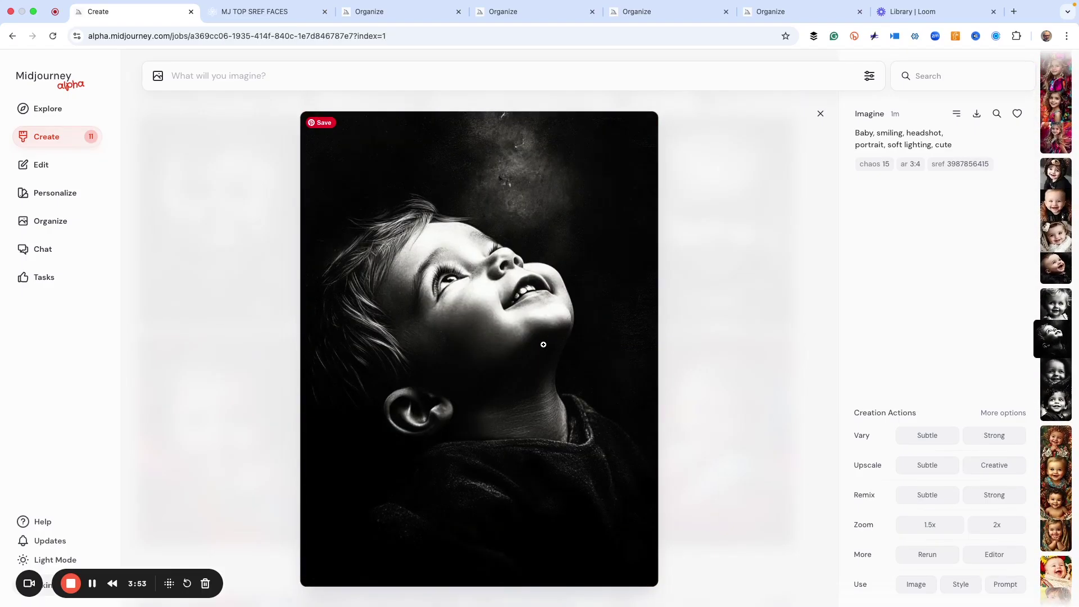
pyautogui.press('Up')
pyautogui.press('Up')
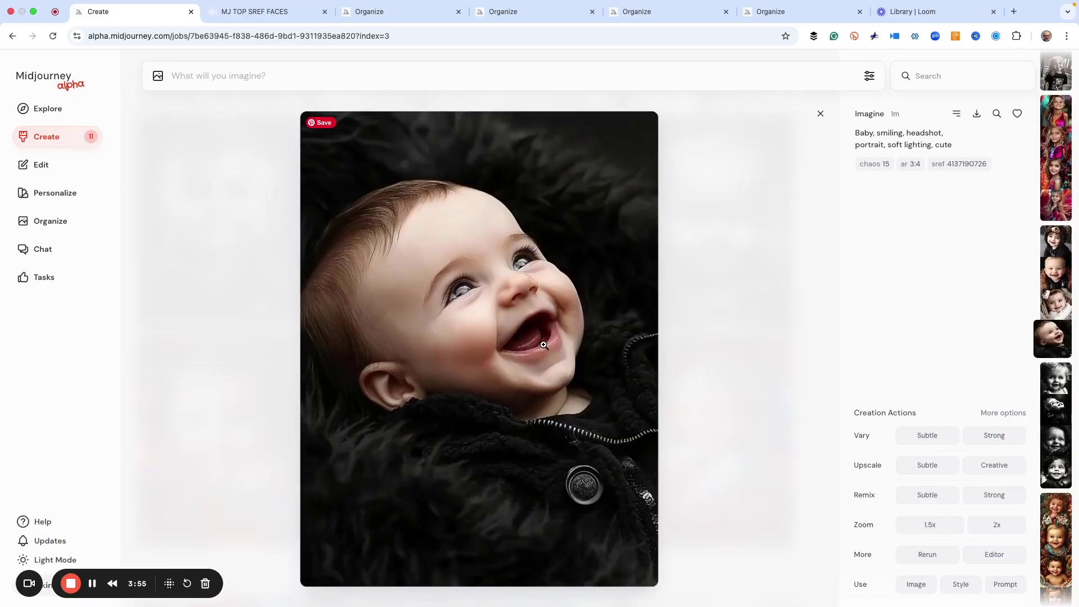
pyautogui.press('Up')
pyautogui.press('Up')
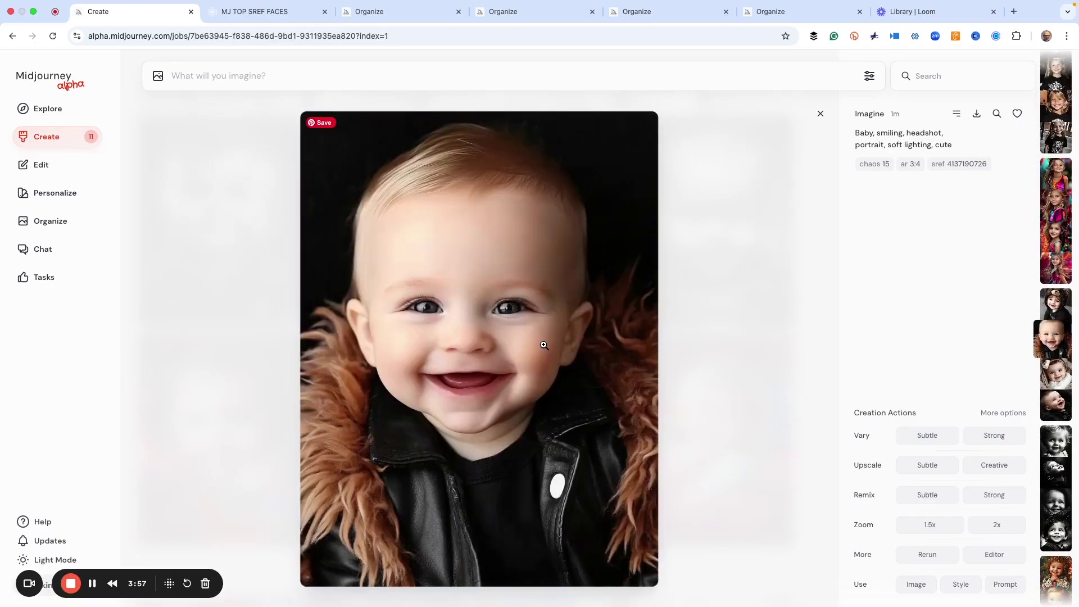
pyautogui.press('Up')
# Browse the 10-year-old girl portraits from sref 40000010 through the sref 94276625 set
pyautogui.press('Up')
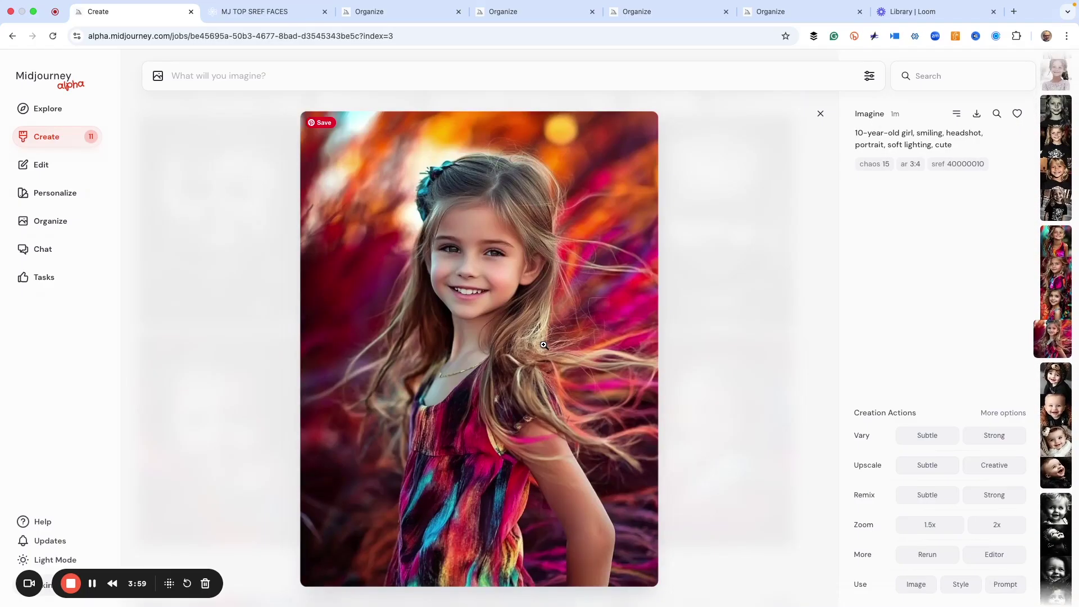
pyautogui.press('Up')
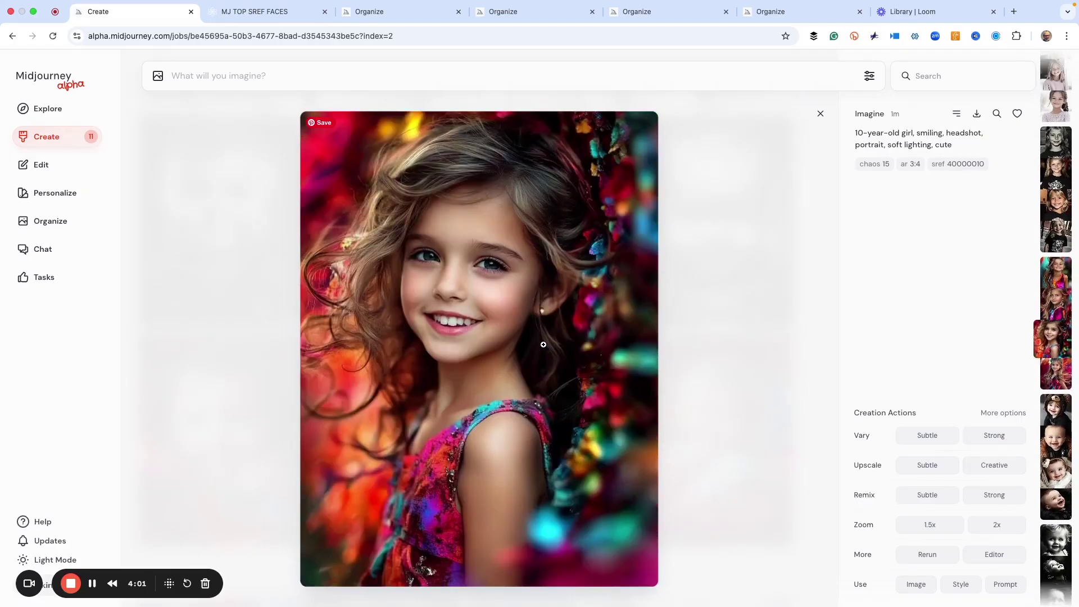
pyautogui.press('Up')
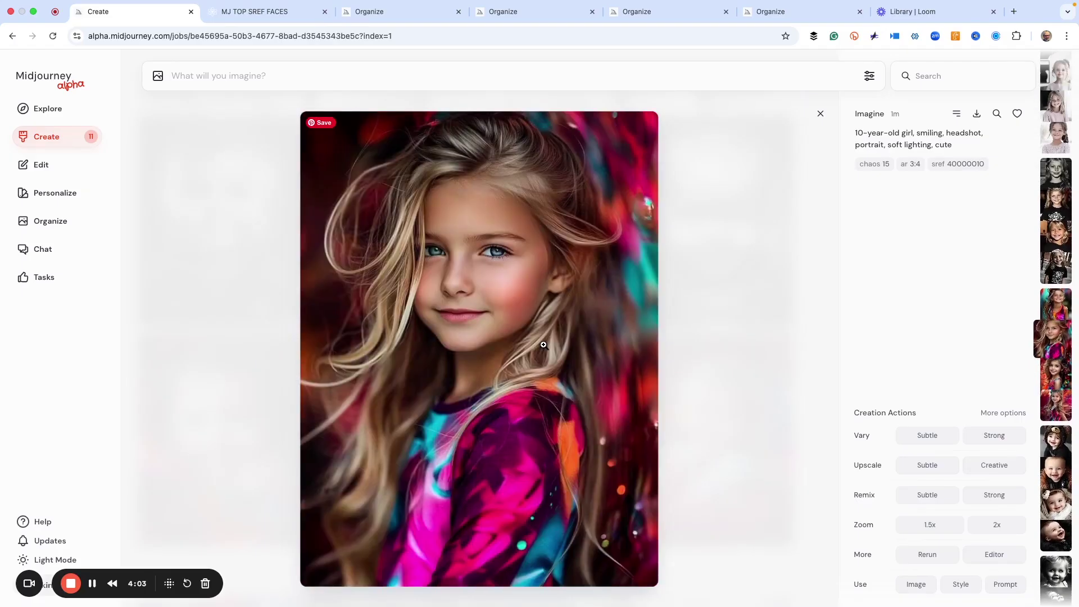
pyautogui.press('Up')
pyautogui.press('Up')
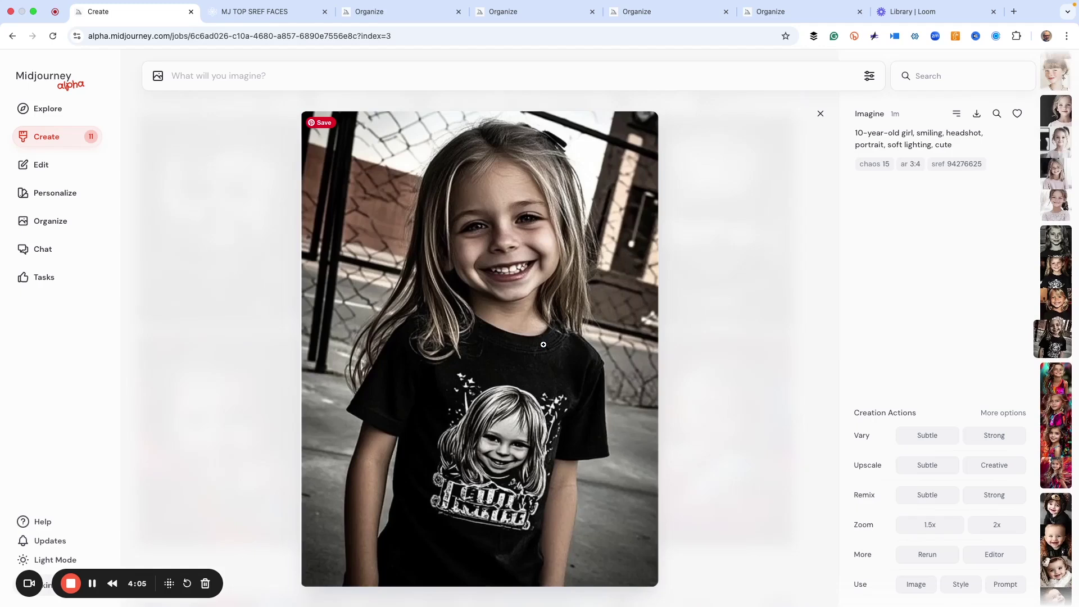
pyautogui.press('Up')
pyautogui.press('Up')
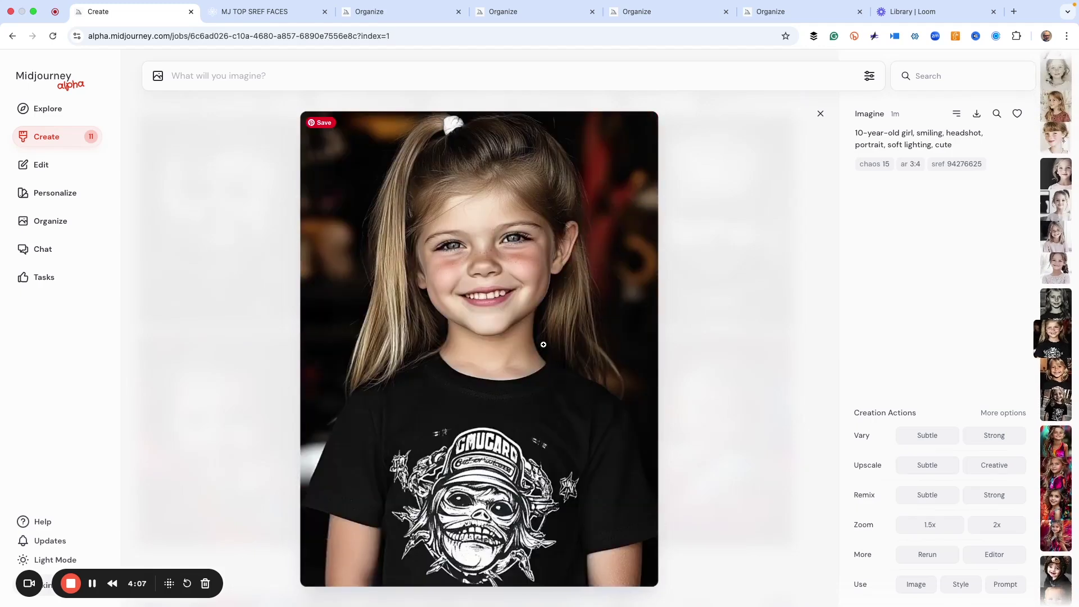
pyautogui.press('Up')
# Continue from the sref 536459373 girls to the freckled sref 976633098 portrait
pyautogui.press('Up')
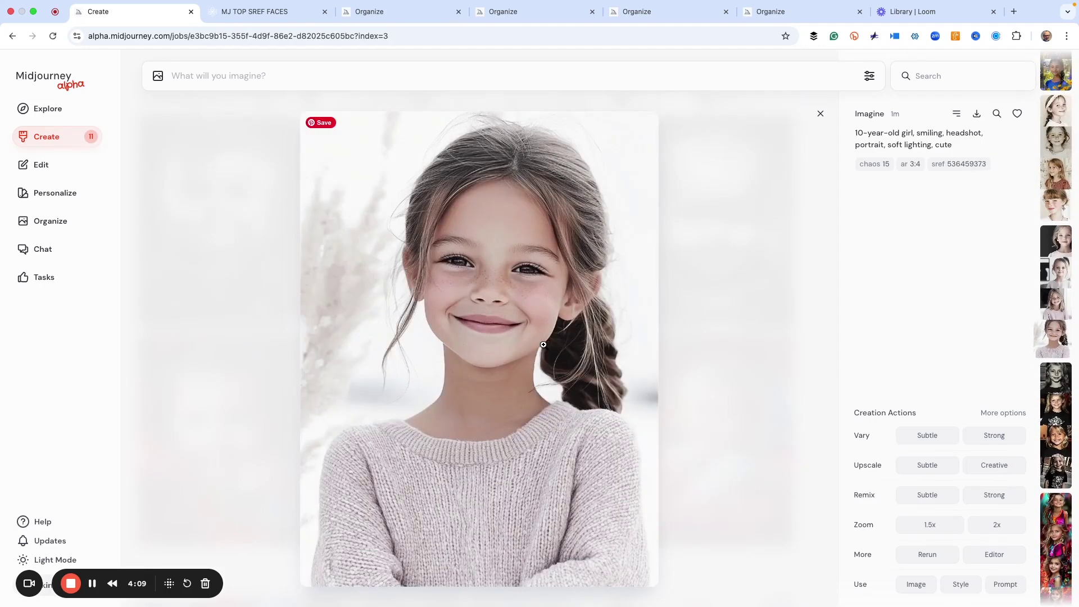
pyautogui.press('Up')
pyautogui.press('Up')
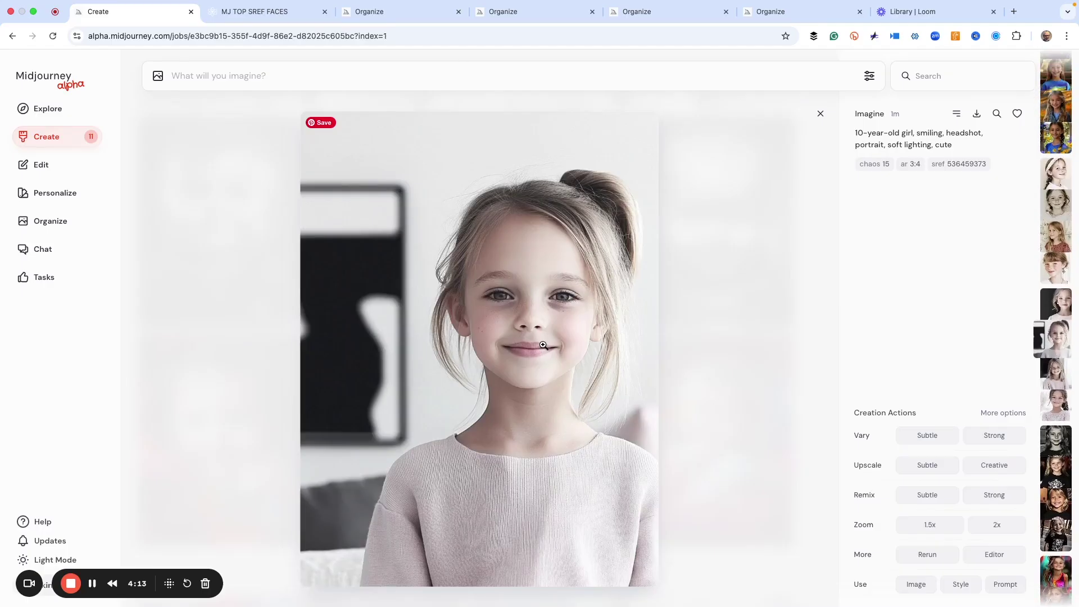
pyautogui.press('Up')
pyautogui.press('Up')
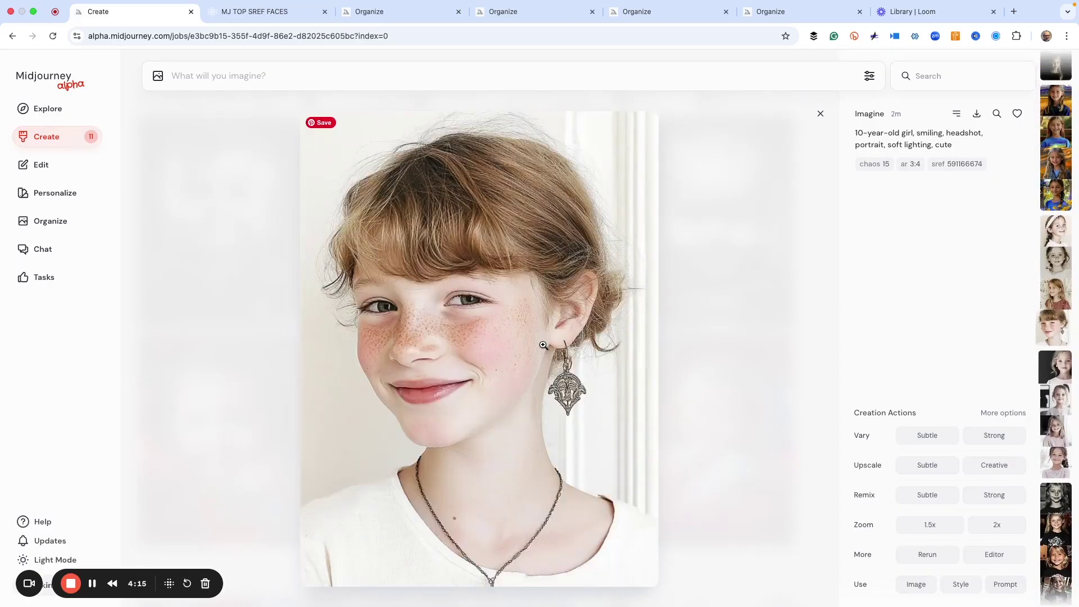
pyautogui.press('Up')
pyautogui.press('Up')
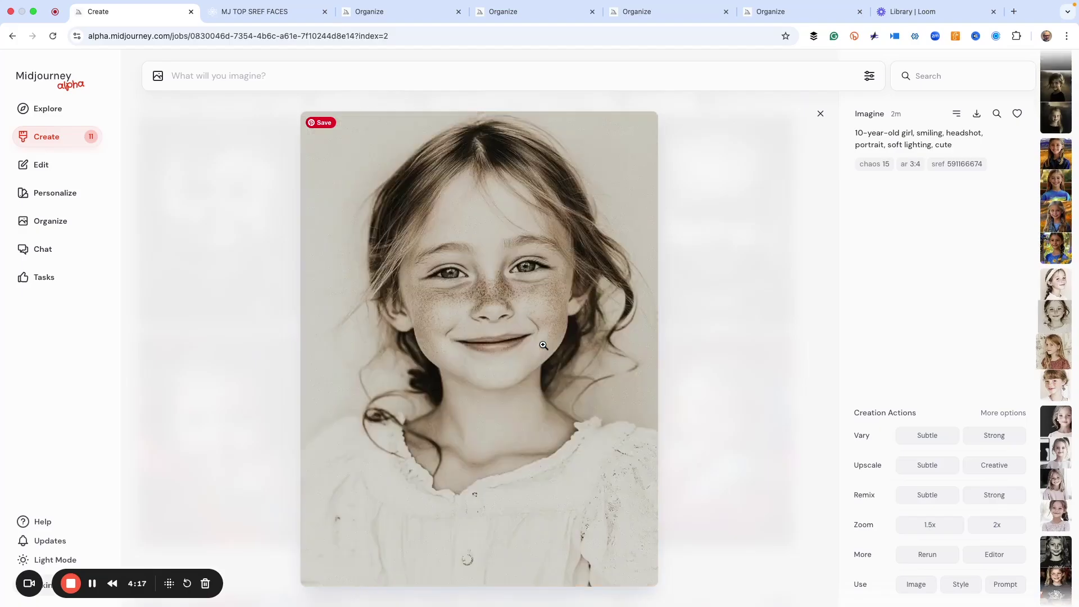
pyautogui.press('Up')
pyautogui.press('Up')
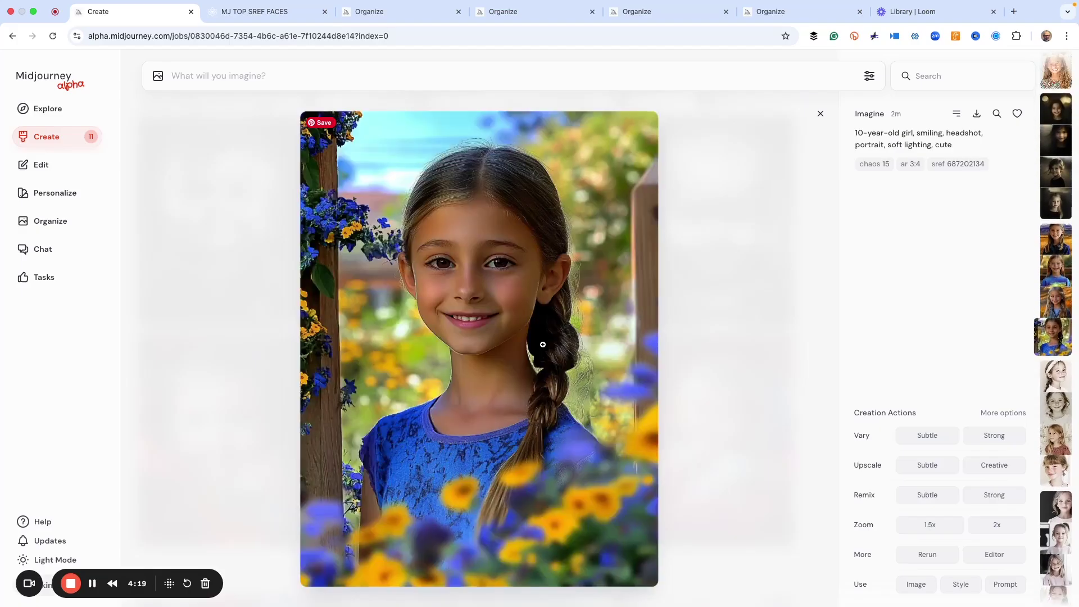
pyautogui.press('Up')
pyautogui.press('Up')
pyautogui.press('Up')
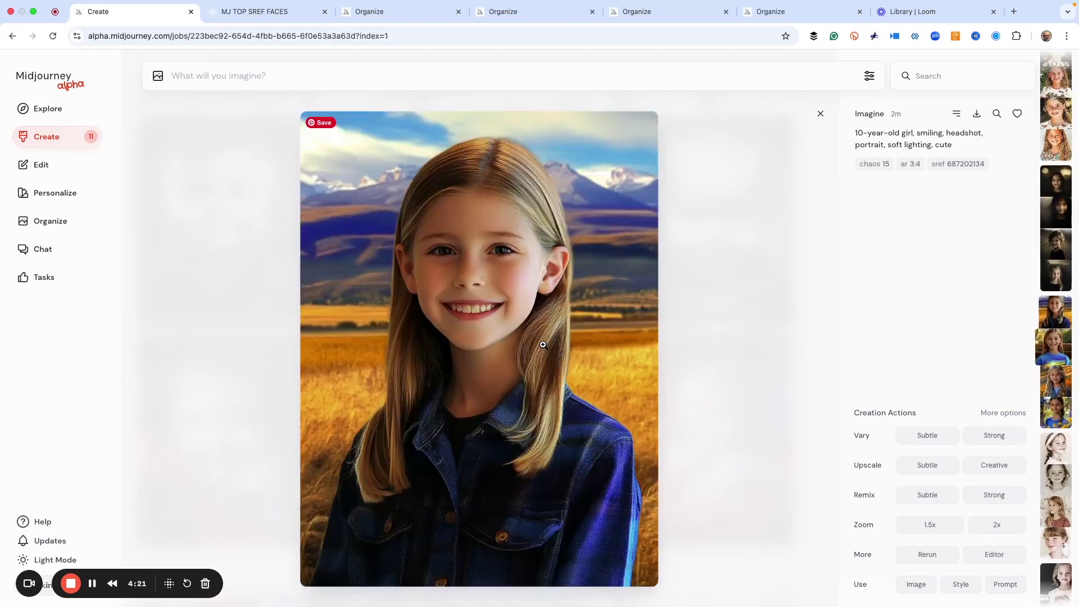
pyautogui.press('Up')
pyautogui.press('Up')
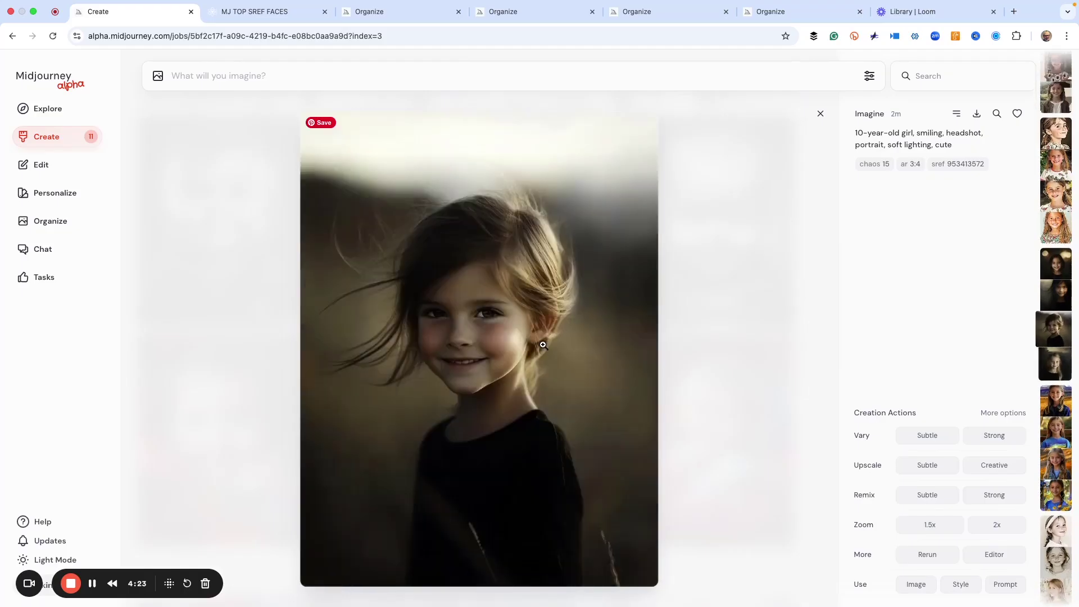
pyautogui.press('Up')
pyautogui.press('Up')
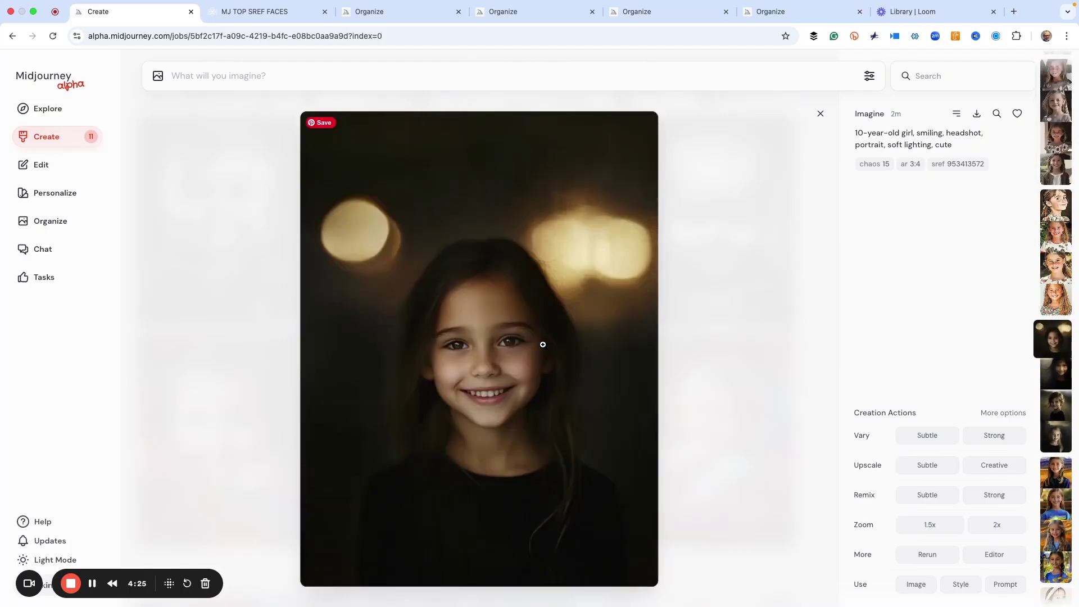
pyautogui.press('Up')
pyautogui.press('Up')
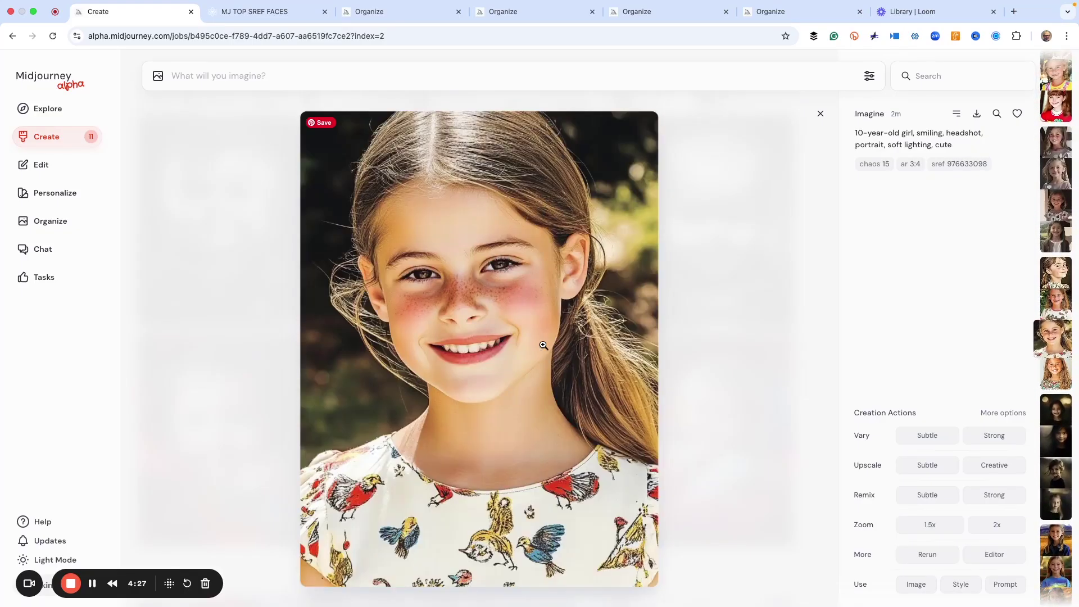
pyautogui.press('Up')
pyautogui.press('Up')
pyautogui.press('Up')
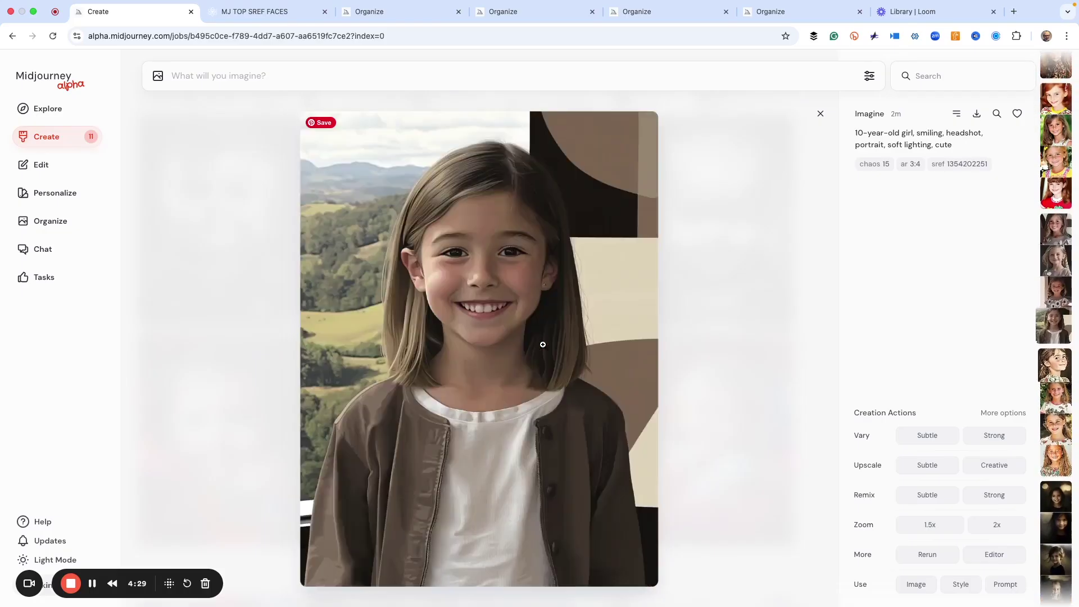
pyautogui.press('Up')
pyautogui.press('Up')
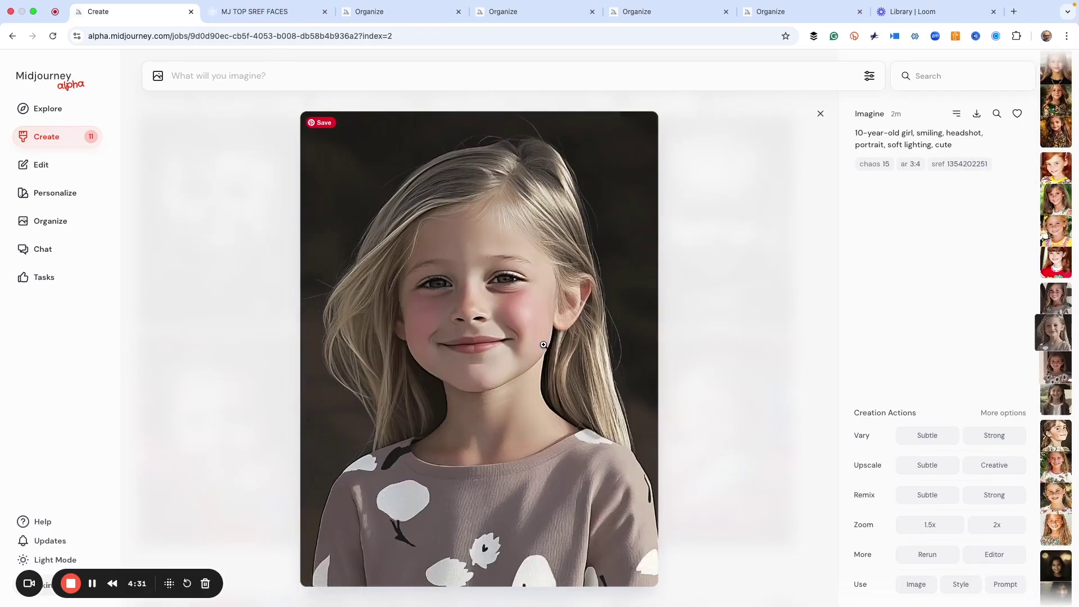
pyautogui.press('Up')
pyautogui.press('Up')
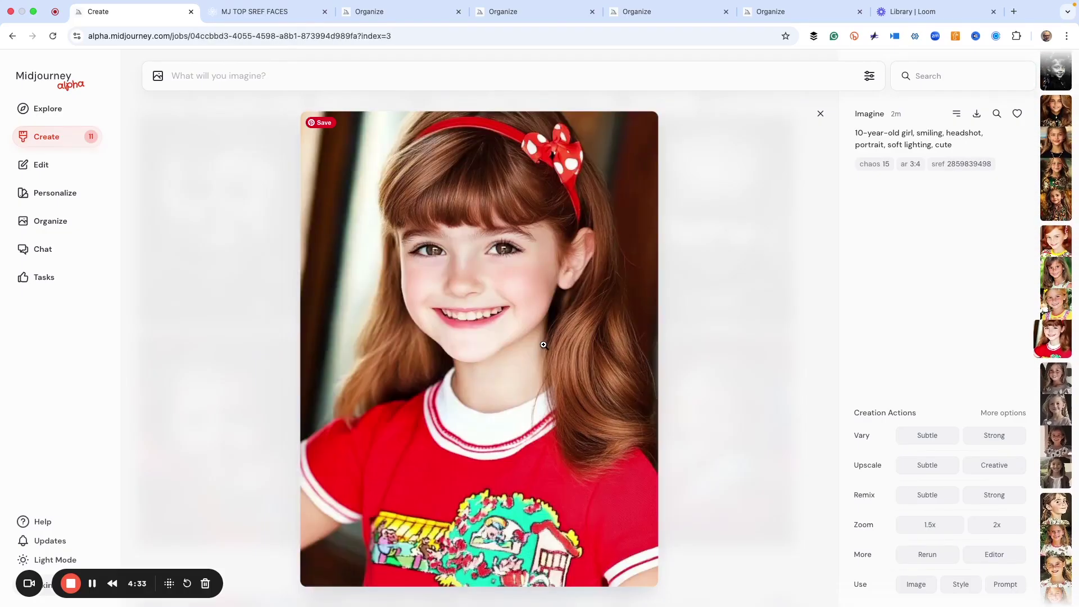
pyautogui.press('Up')
pyautogui.press('Up')
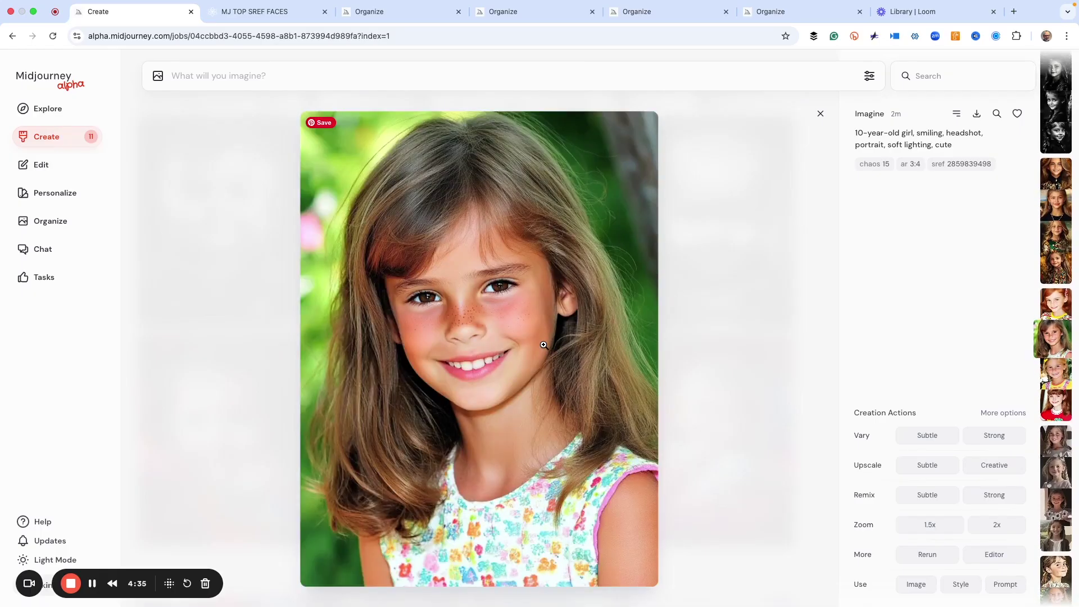
pyautogui.press('Up')
pyautogui.press('Up')
pyautogui.press('Up')
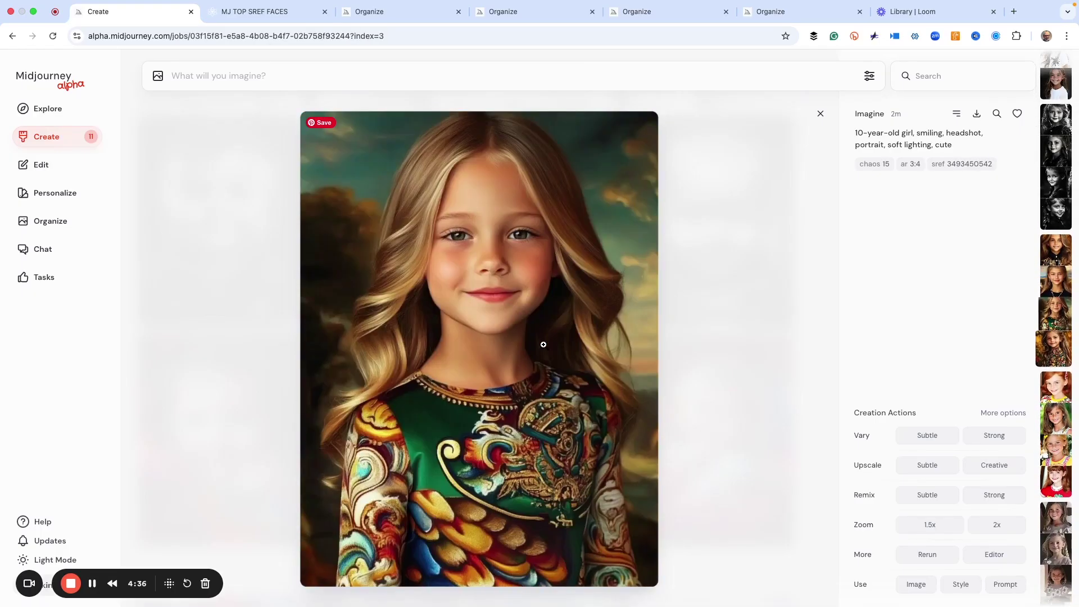
pyautogui.press('Up')
pyautogui.press('Up')
pyautogui.press('Up')
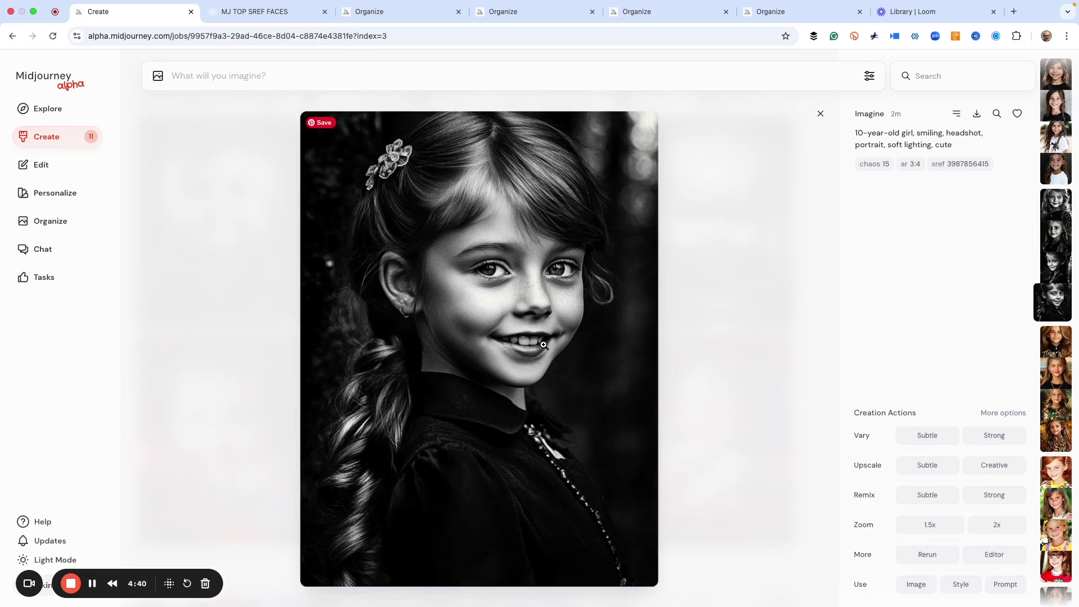
pyautogui.press('Up')
pyautogui.press('Up')
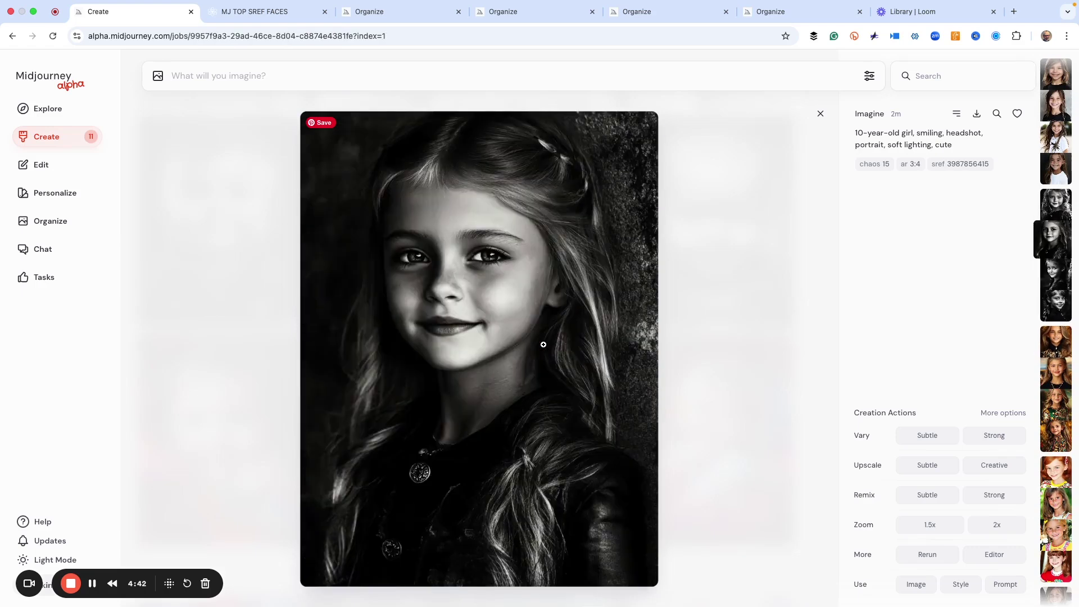
pyautogui.press('Up')
pyautogui.press('Up')
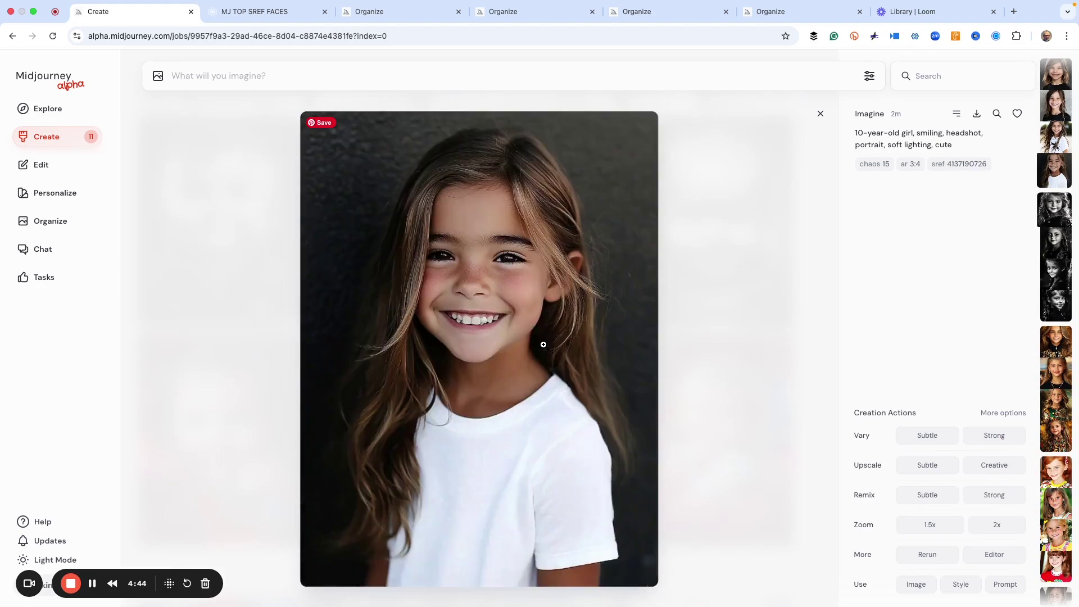
pyautogui.press('Up')
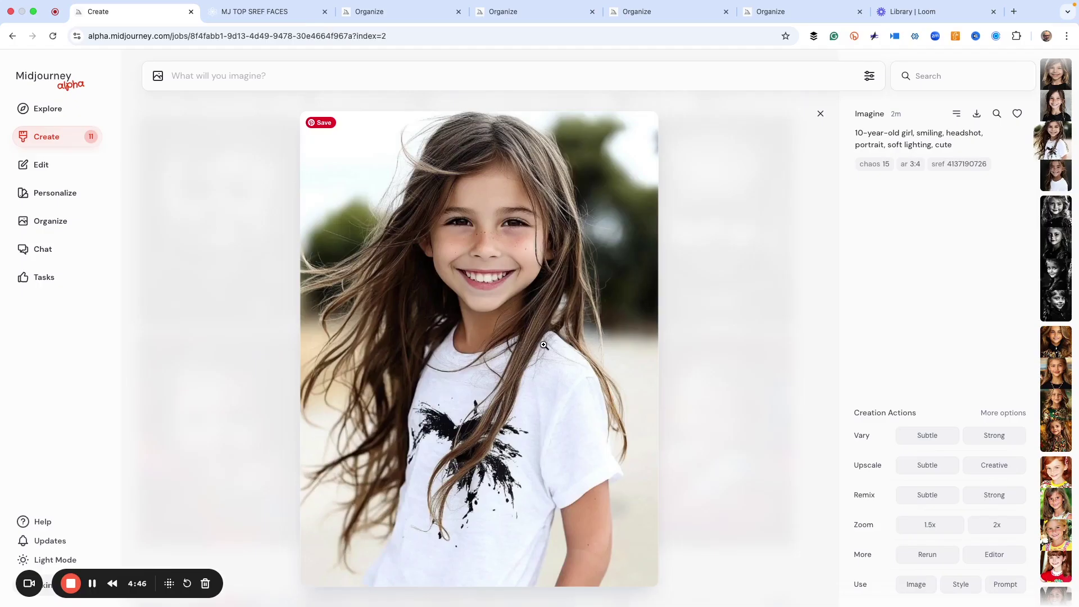
pyautogui.press('Up')
pyautogui.press('Up')
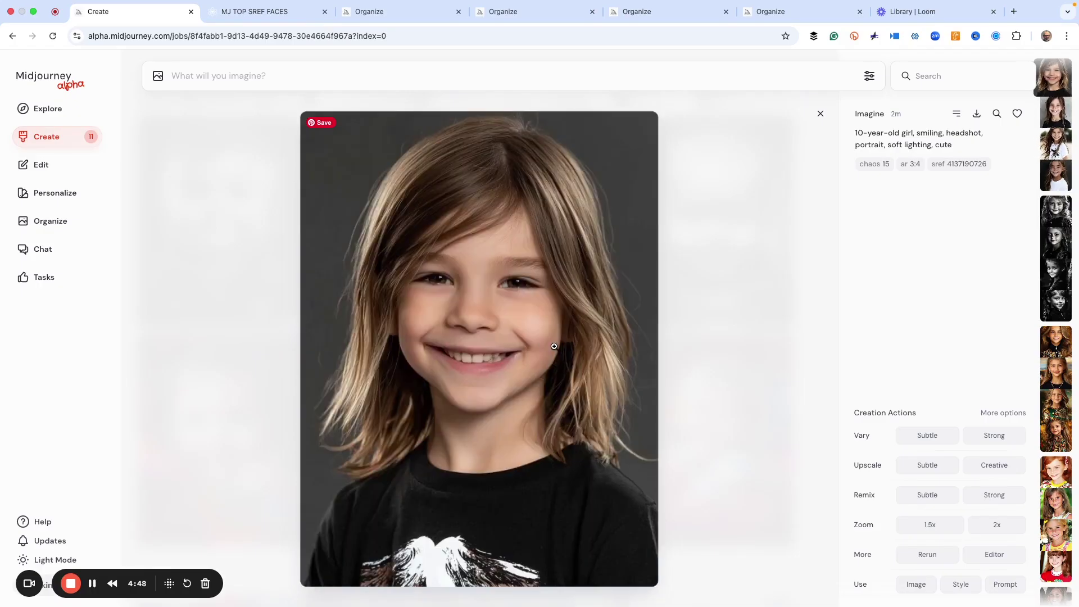